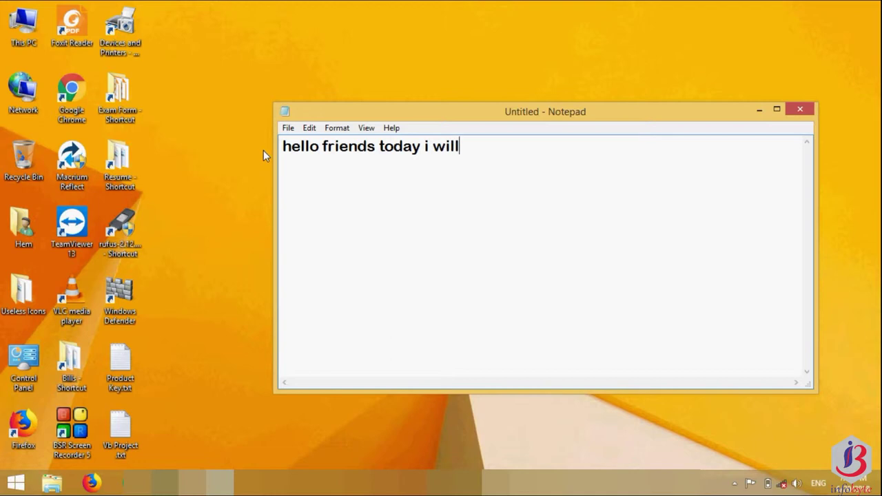
Complete the Notepad note to read "hello friends today i will show you how to clone any hard disk to another disk"
text(you hav)
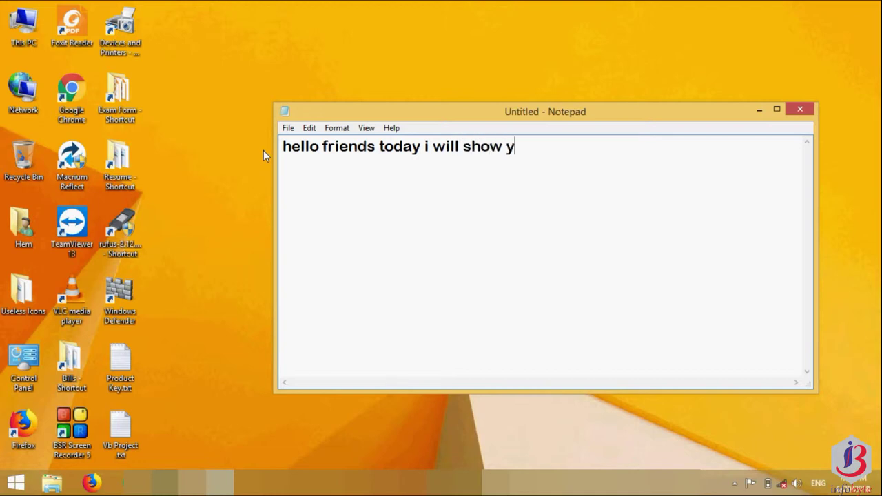
key(BackSpace)
key(BackSpace)
text(ow to )
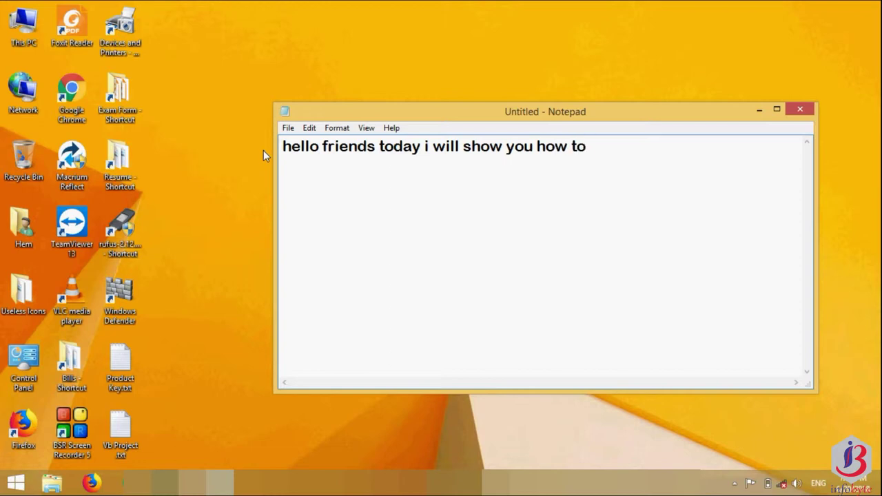
text(clone any har)
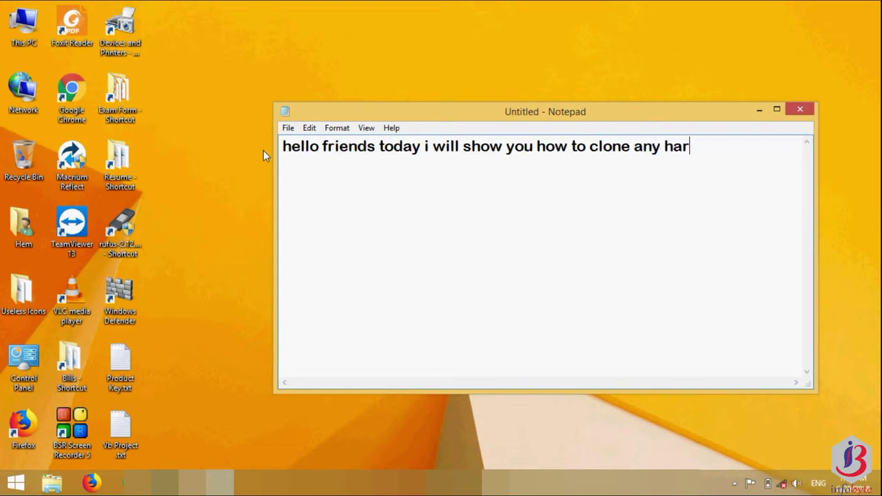
text(d disk to another disk)
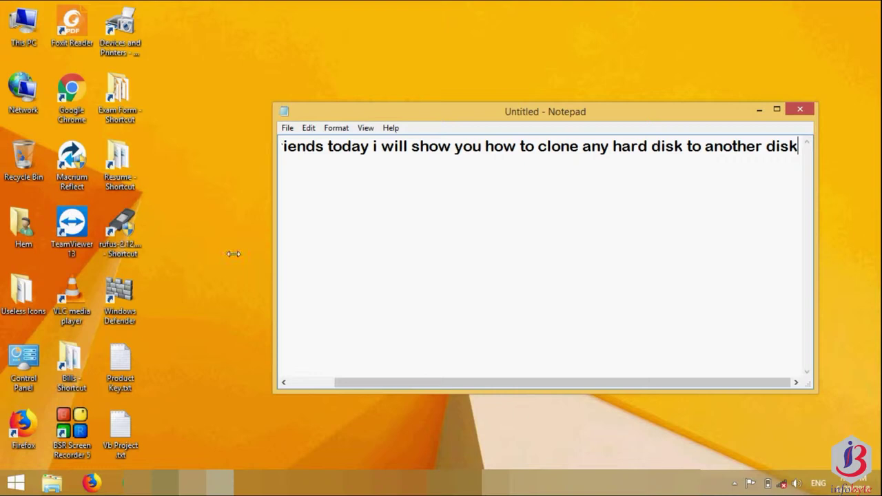
Widen the Notepad window and replace the note with "first open macrium reflect"
drag(233, 254, 193, 254)
key(ctrl+a)
text(first open mac)
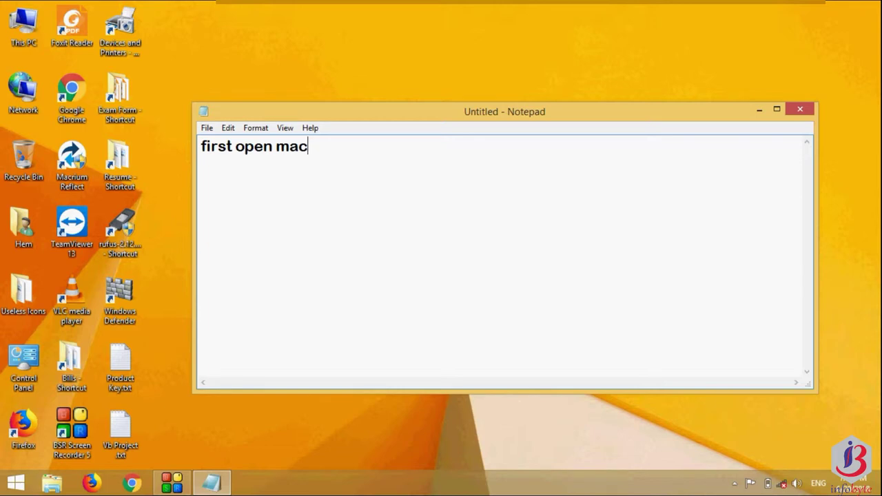
text(rium reflect)
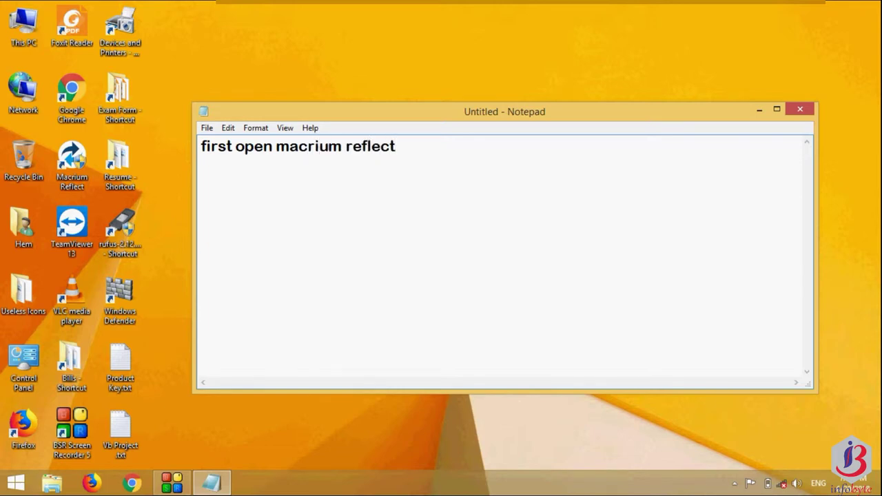
Launch Macrium Reflect from its desktop shortcut
click(80, 160)
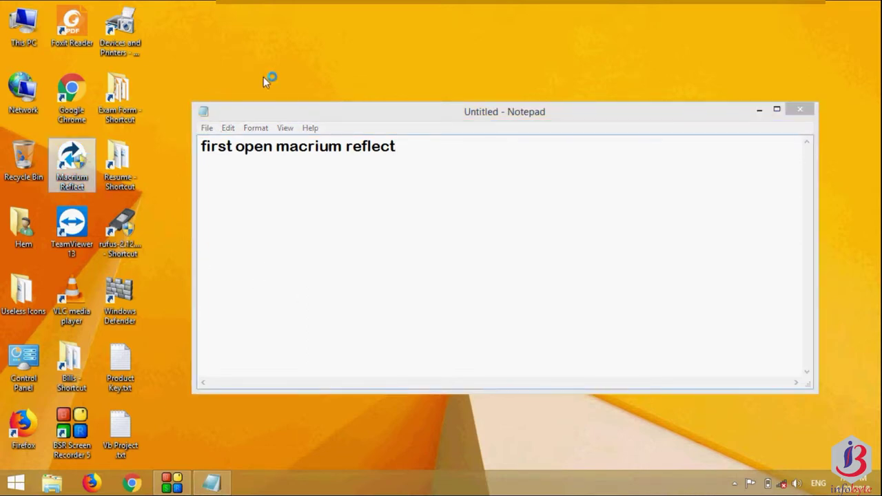
click(495, 269)
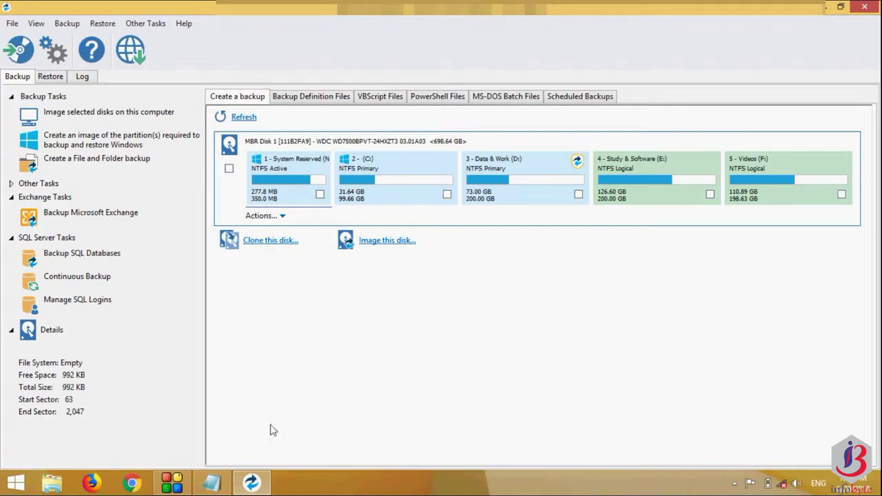
Switch to Notepad and replace the note with "the software is listing only your internal hard disk"
click(211, 482)
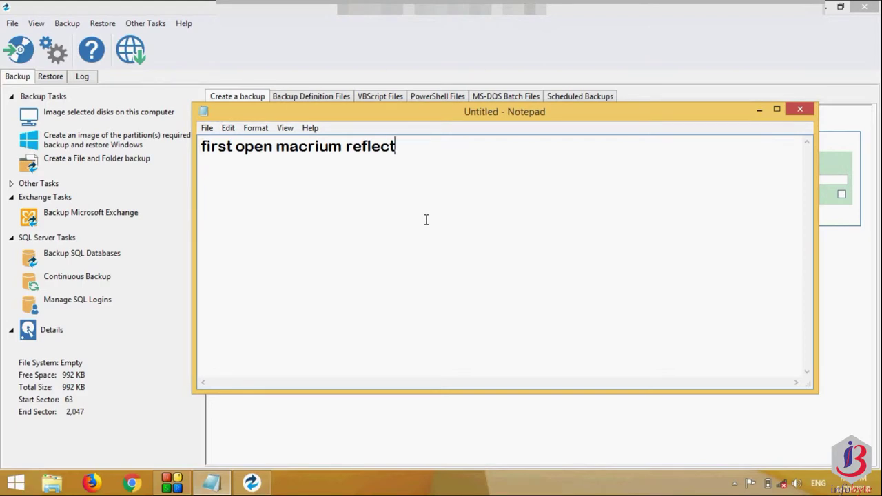
key(ctrl+a)
text(the )
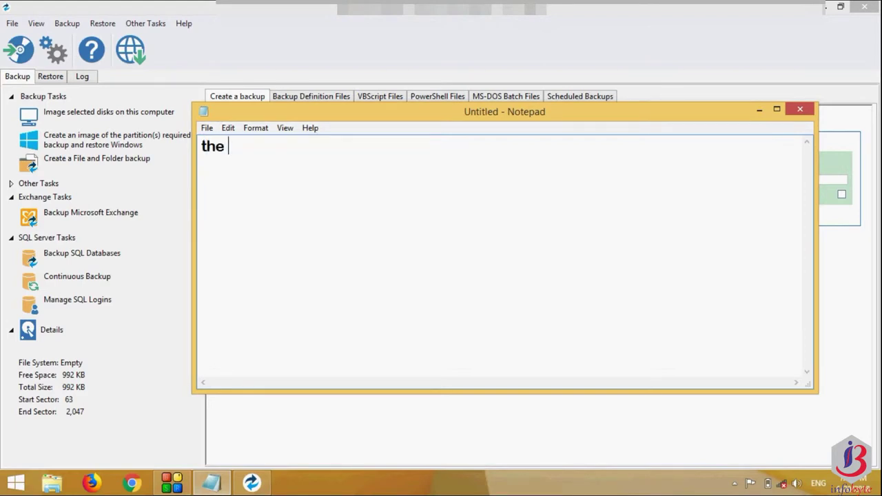
text(software is listing only )
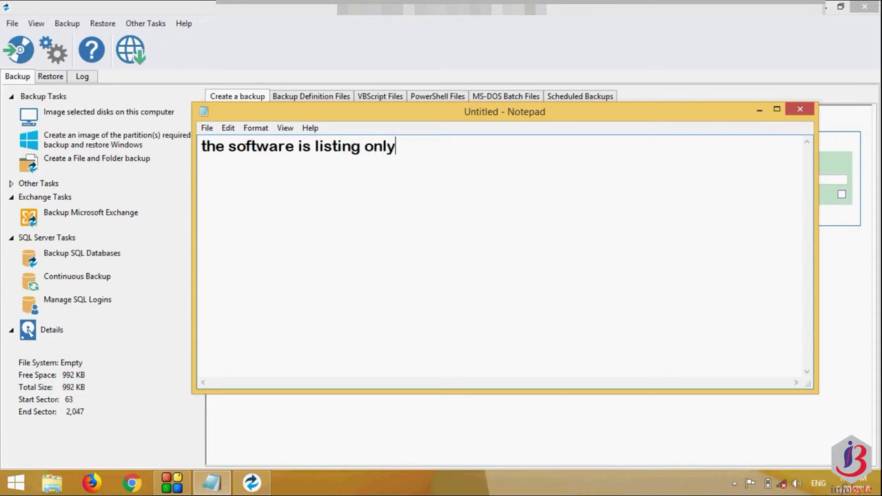
text(your inter)
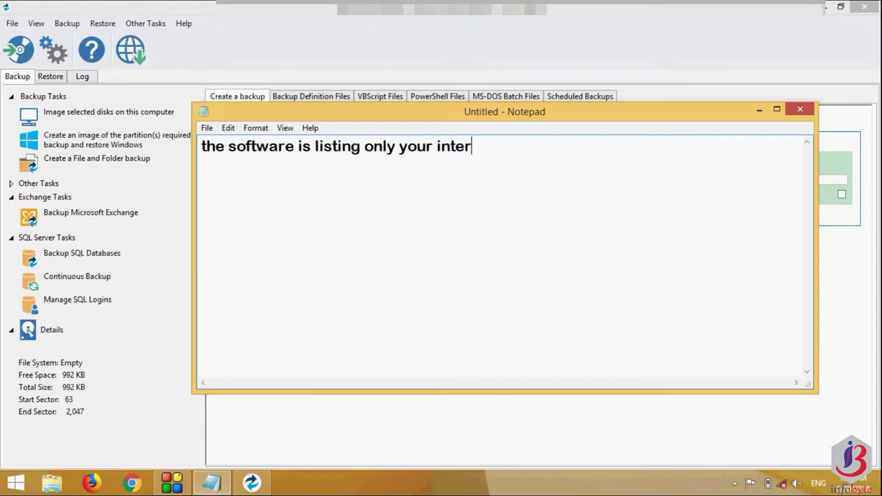
text(nal hard disk)
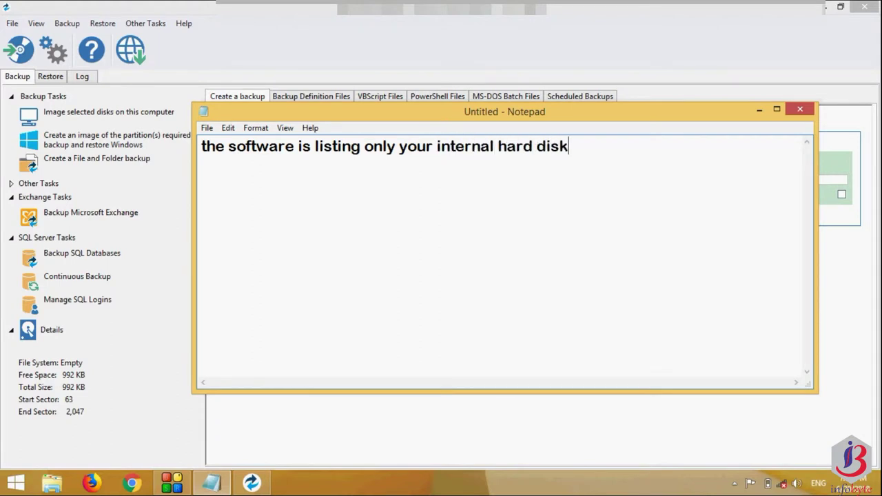
Replace the note with "now connect another disk which we want to clone", placed below an empty first line
key(ctrl+a)
key(Return)
text(now connce)
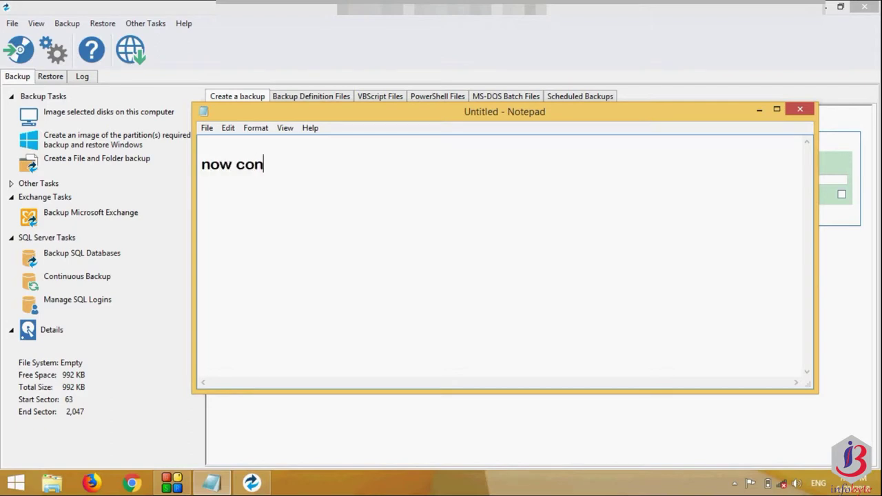
key(BackSpace)
key(BackSpace)
text(ecr )
text( another di)
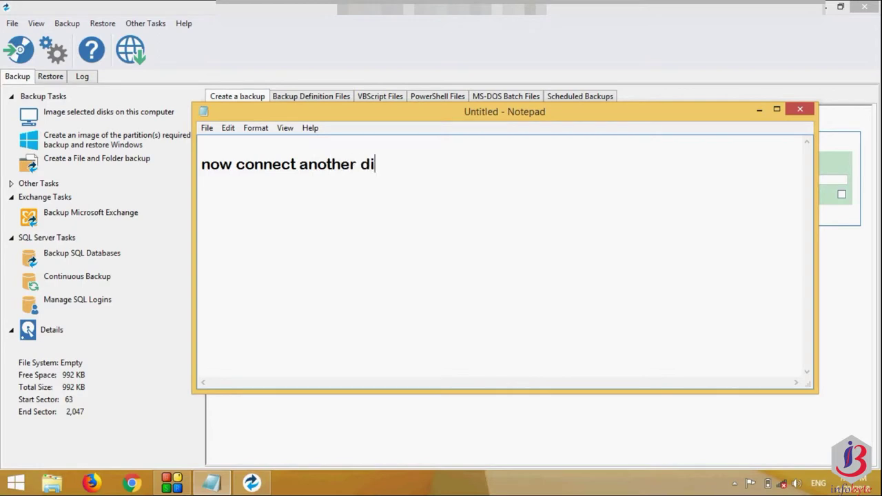
text(sk which)
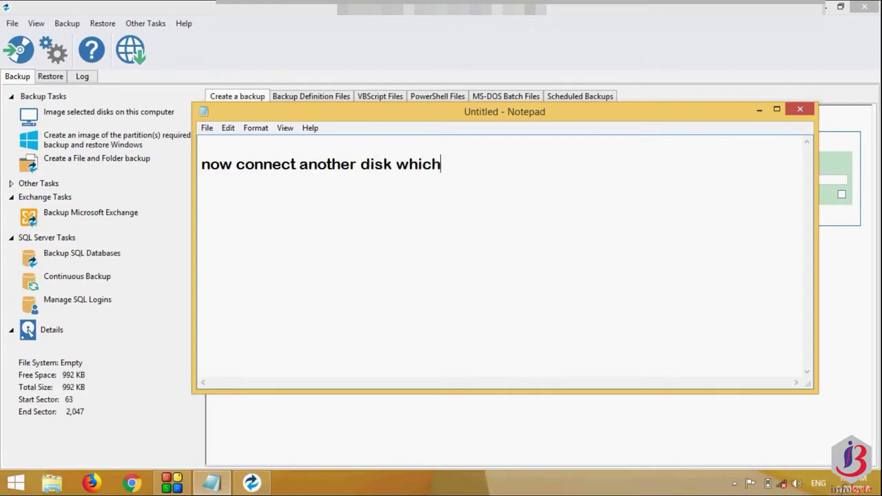
text( we wan)
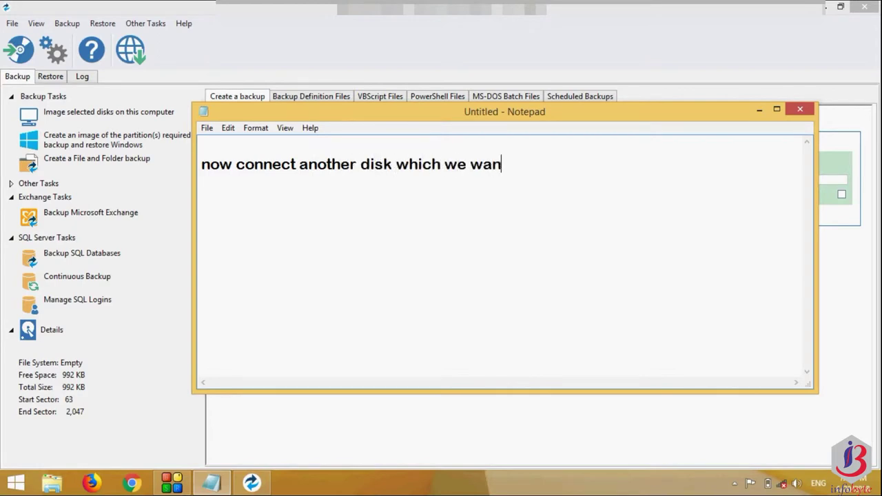
text(t to clone)
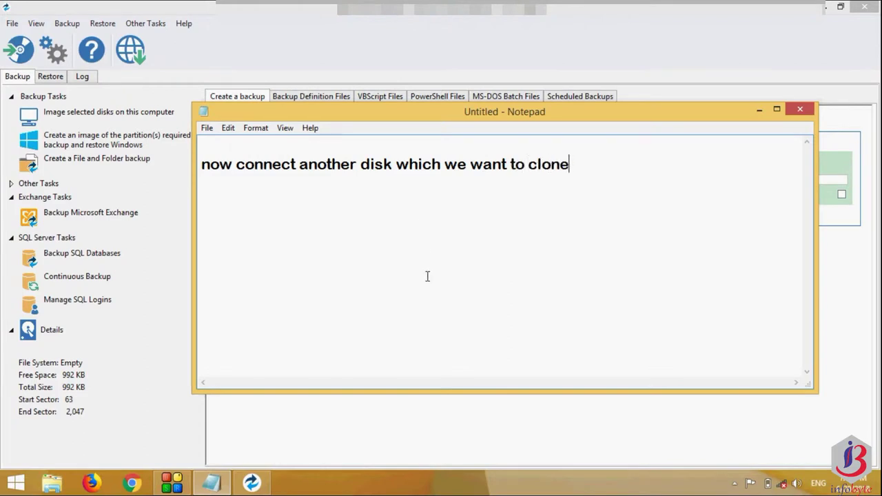
click(398, 412)
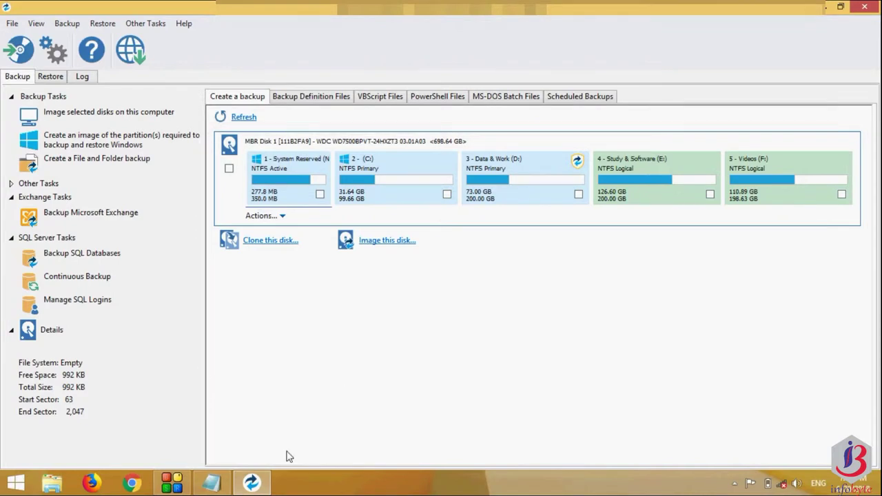
mouse_move(222, 490)
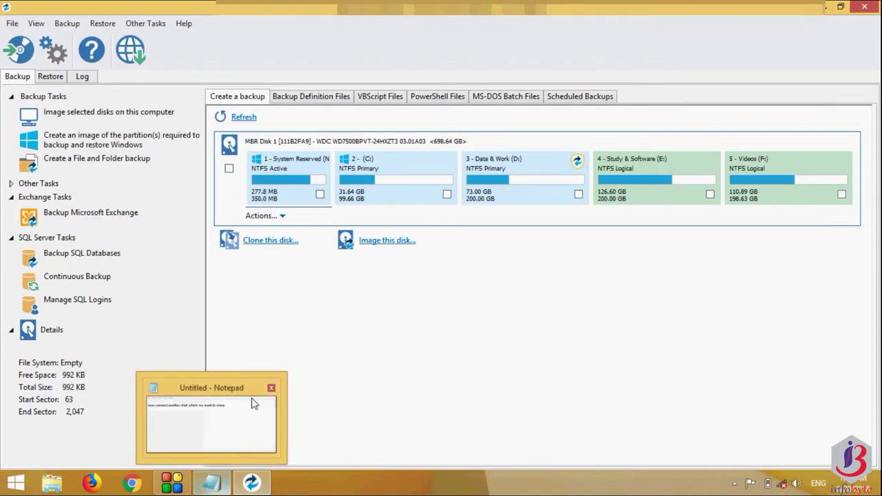
click(252, 422)
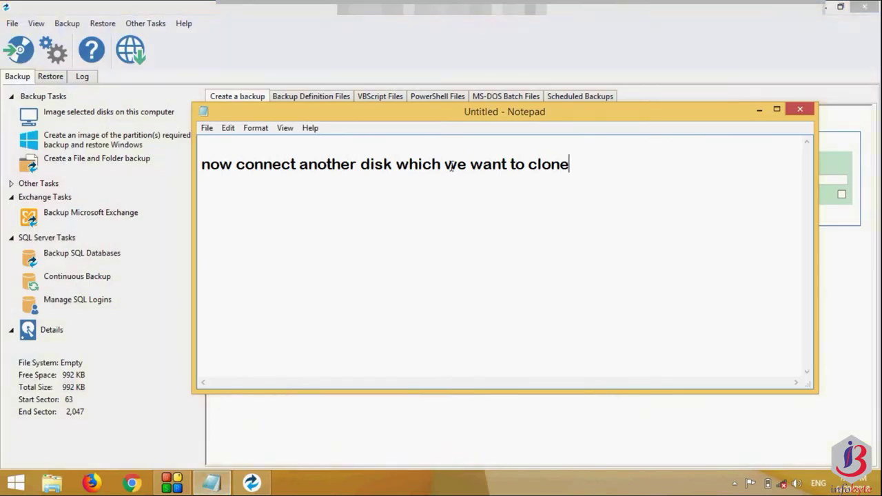
key(ctrl+a)
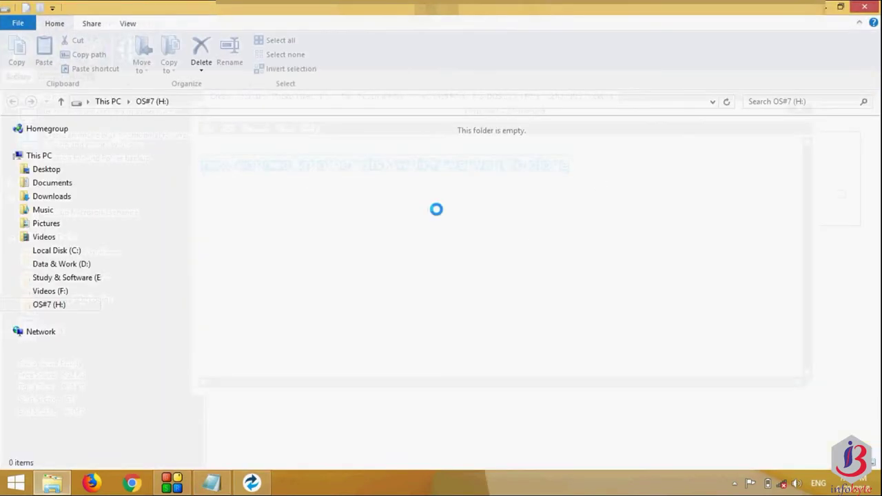
Close the File Explorer windows for the newly connected disk's drives and return to the Notepad note
click(870, 7)
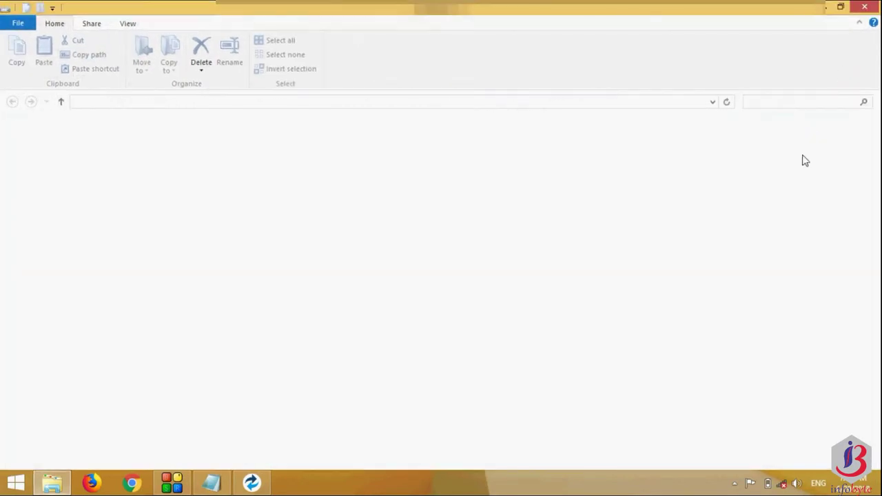
click(864, 6)
click(636, 202)
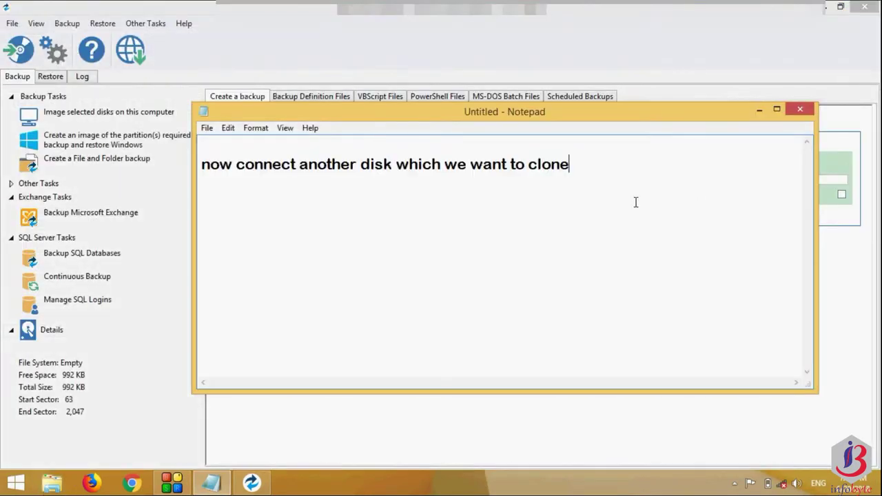
Replace the note with "disk connected"
key(ctrl+a)
key(BackSpace)
text(di)
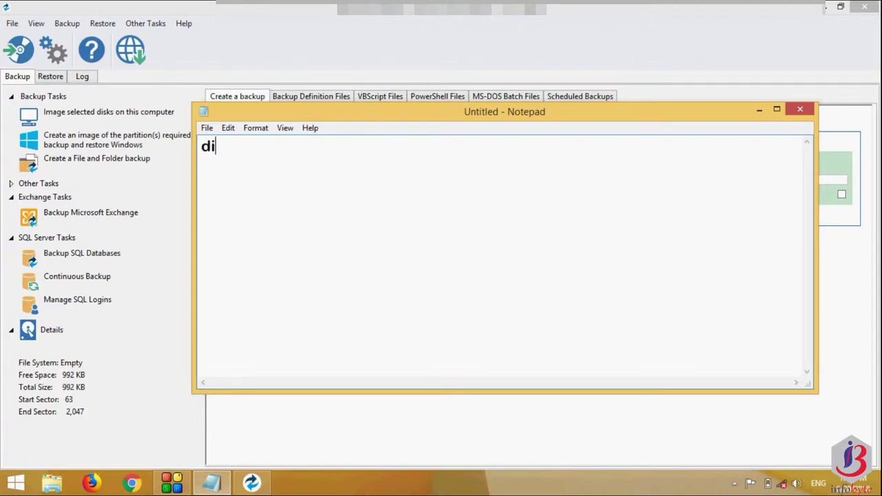
text(sk conne)
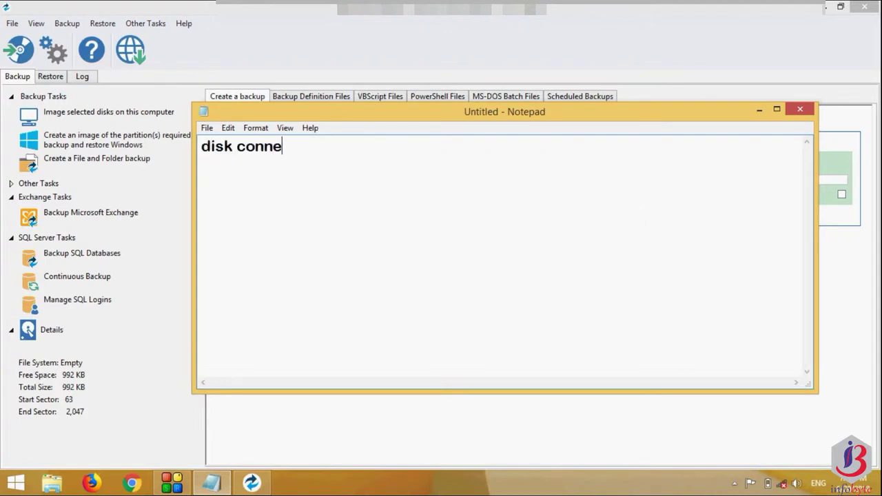
text(cted)
key(Return)
Replace the note with "now click on refresh"
key(ctrl+a)
key(BackSpace)
text(now click on re)
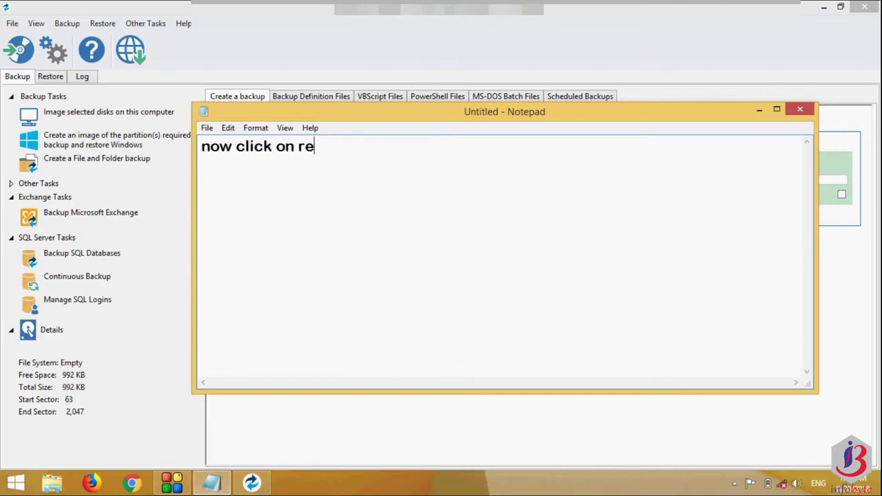
text(fresh)
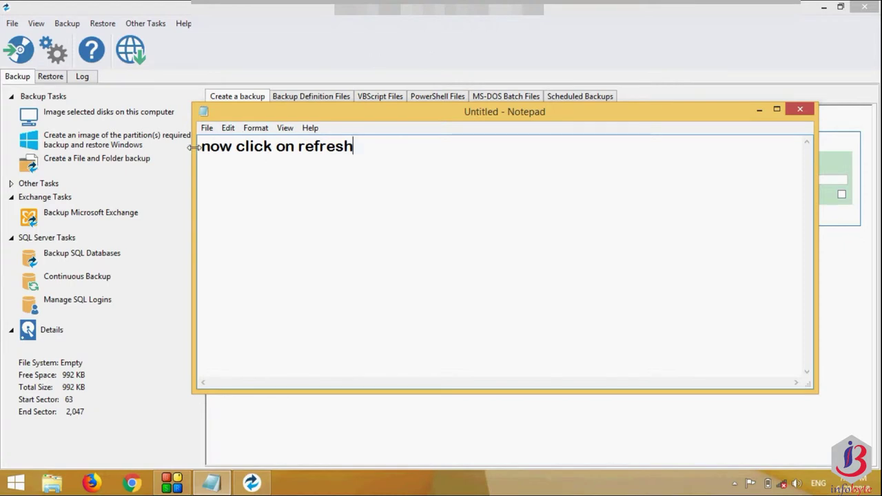
Narrow the Notepad window to uncover the Macrium Reflect disk list, and refresh that list
drag(195, 142, 399, 191)
click(243, 119)
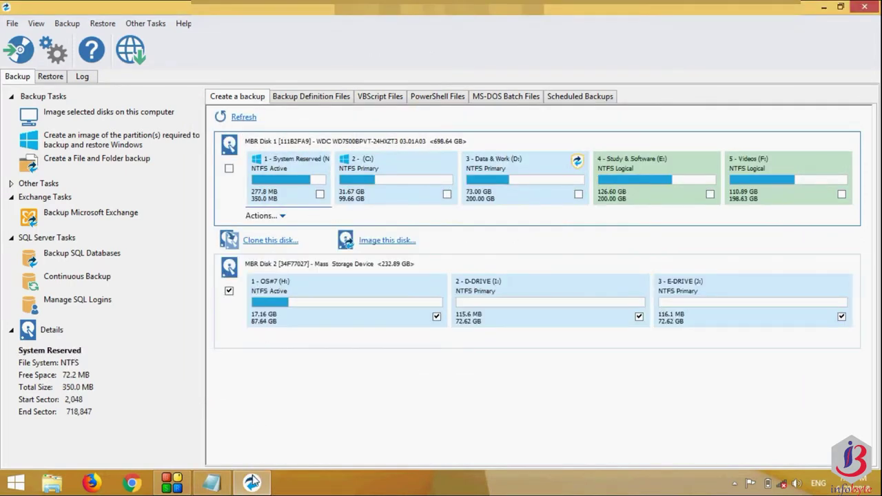
Switch to Notepad and replace the note with "now both disk are listing"
click(215, 482)
text(w )
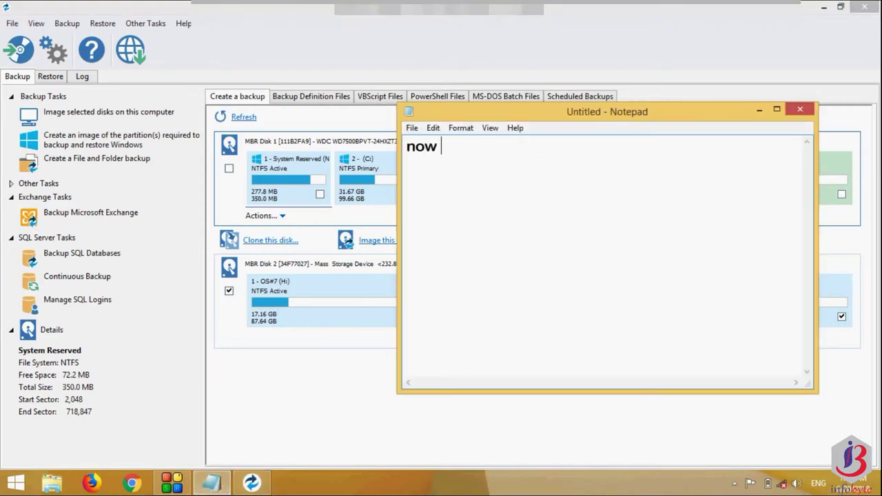
text(both disk are listing)
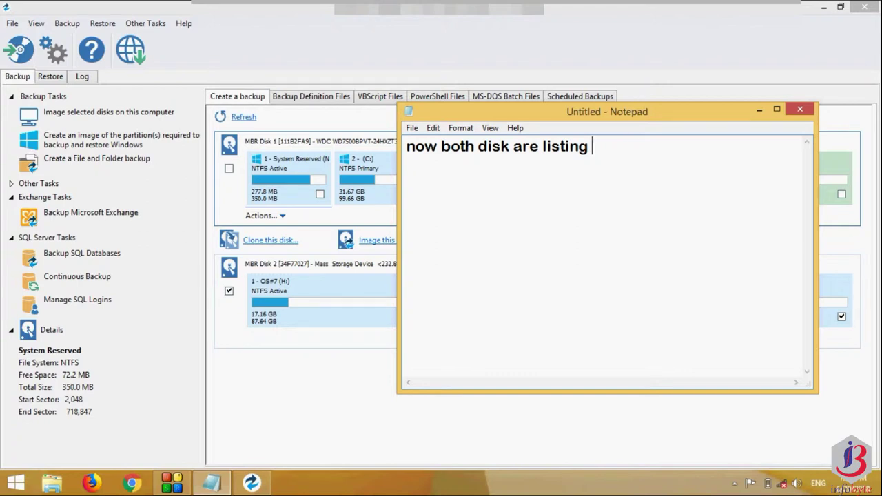
Replace the note with "select the disk you want to clone"
key(ctrl+a)
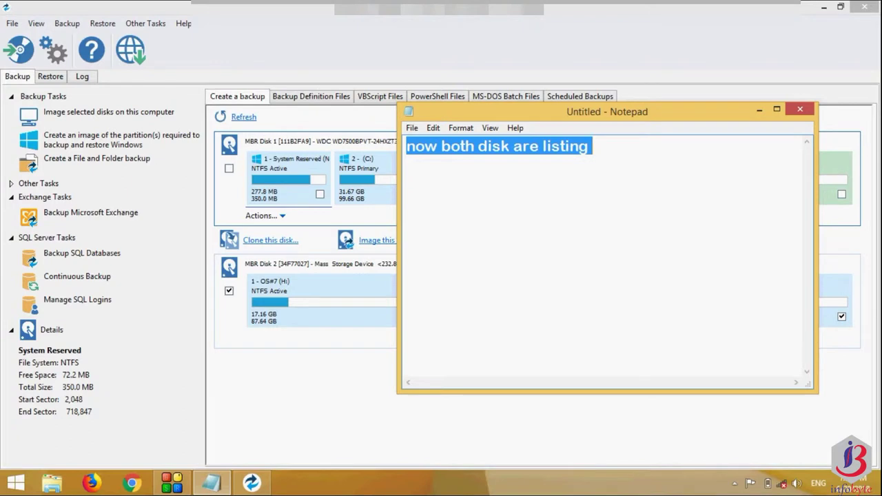
text(selex)
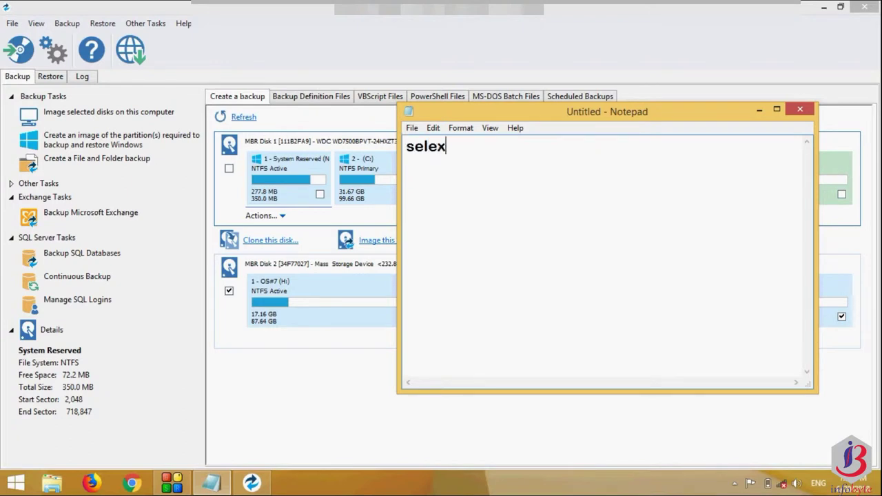
key(BackSpace)
text(cy)
key(BackSpace)
text(t the disk you want to clone)
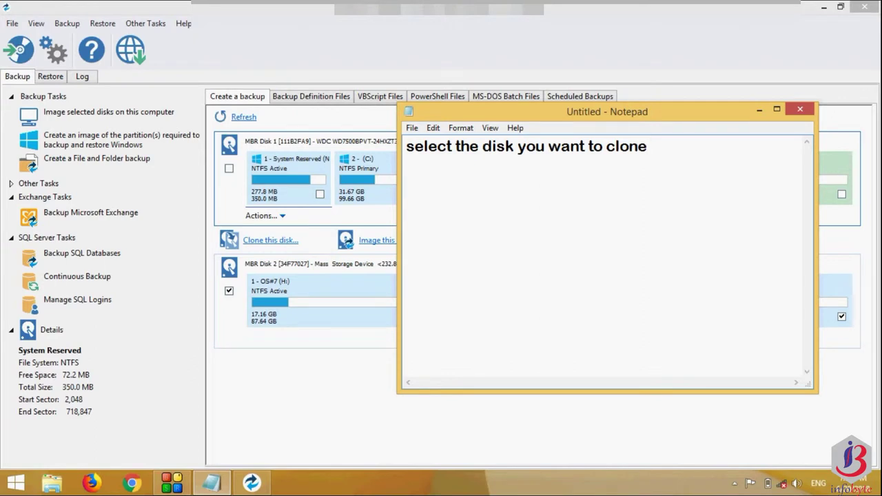
Switch to Macrium Reflect, select the entire MBR Disk 2 with all its partitions, and return to Notepad
click(289, 386)
click(229, 293)
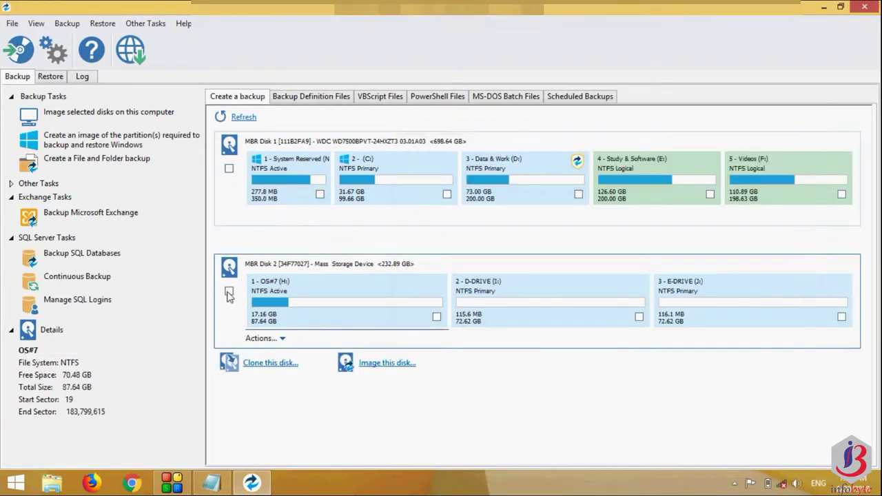
click(211, 482)
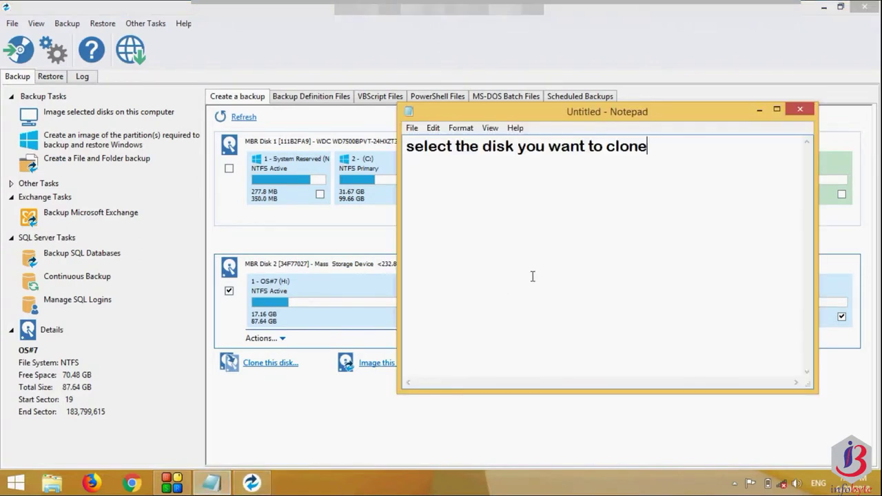
Replace the note with "here i have selected entire disk"
key(ctrl+a)
text(here)
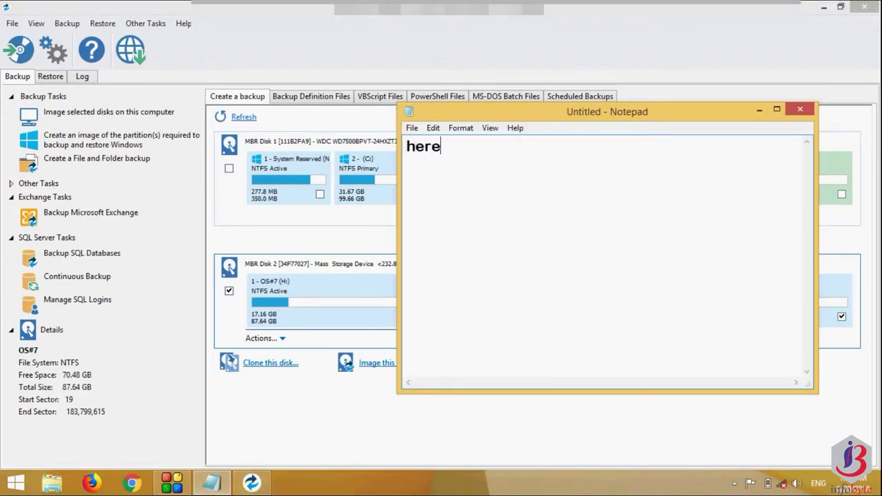
text( i have selected entire disk)
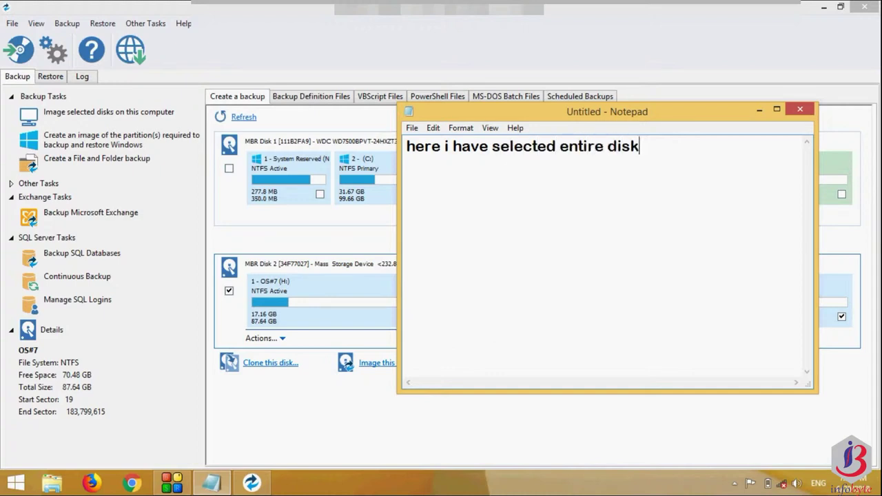
Replace the note with "Now click on image this disk"
key(ctrl+a)
key(BackSpace)
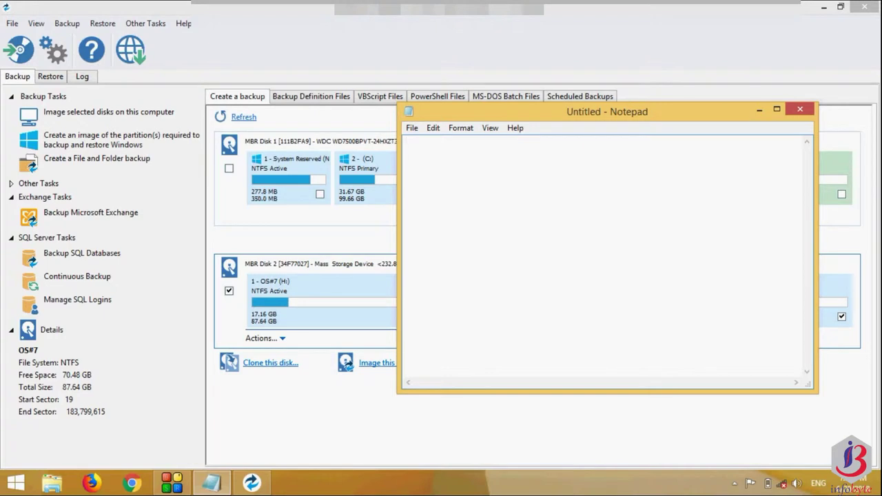
text(Noe)
key(BackSpace)
key(BackSpace)
text(w clic)
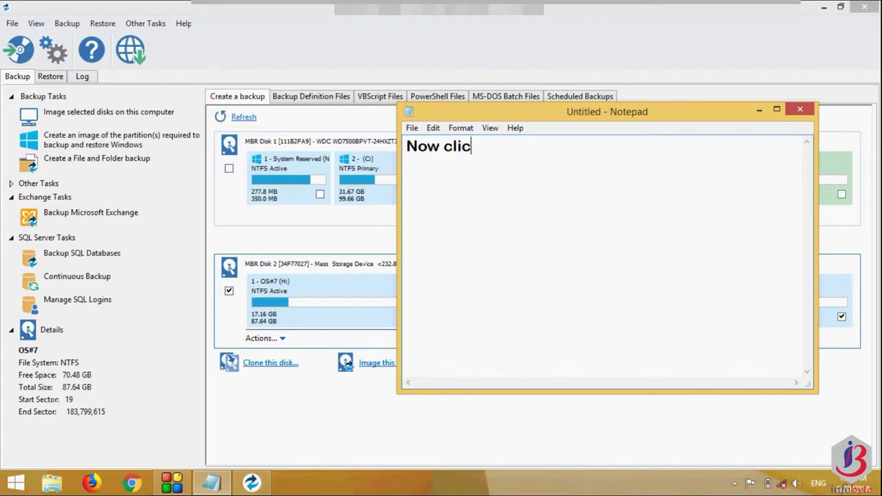
text(k on e)
key(BackSpace)
text(image )
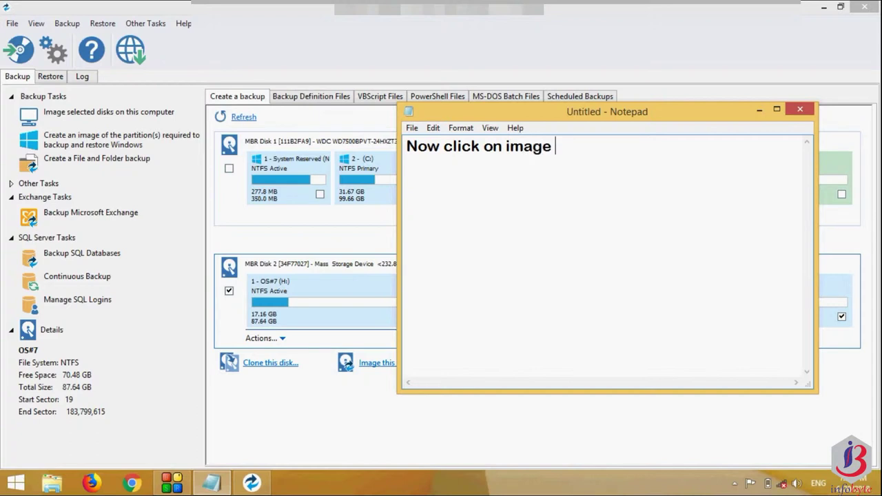
text(this disk)
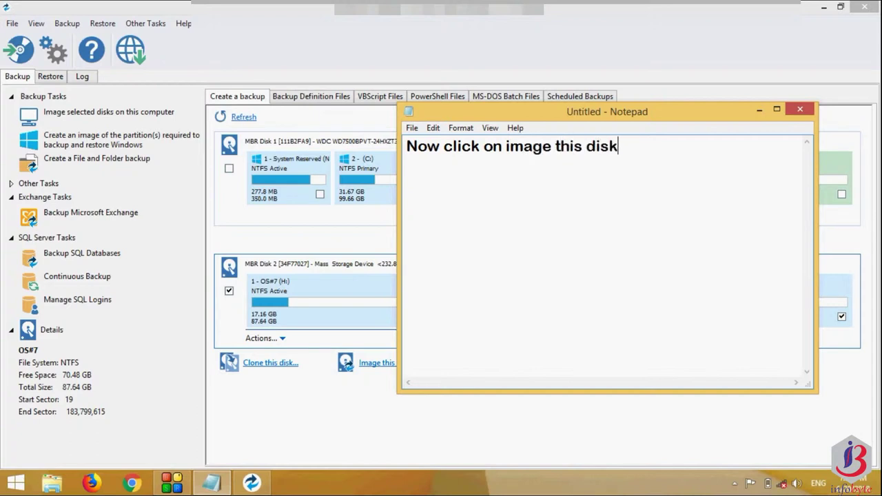
Switch to Macrium Reflect, start imaging the selected MBR Disk 2, and return to Notepad
click(376, 417)
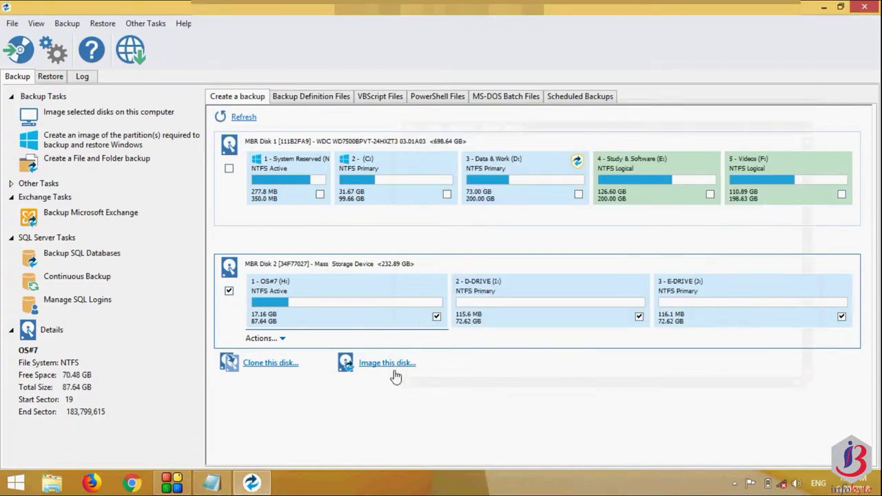
click(387, 364)
key(alt+Tab)
Replace the note with "asking for path to save the image file"
text(a)
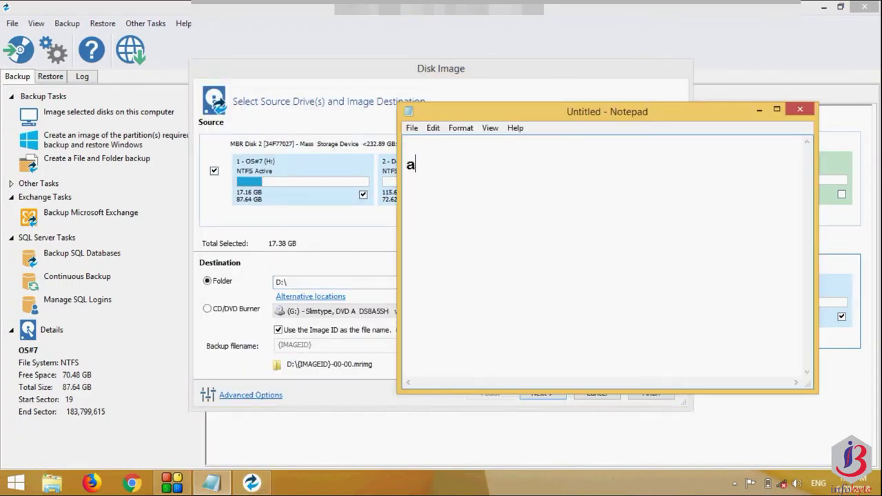
text(skin)
key(BackSpace)
text(ing for path to sae)
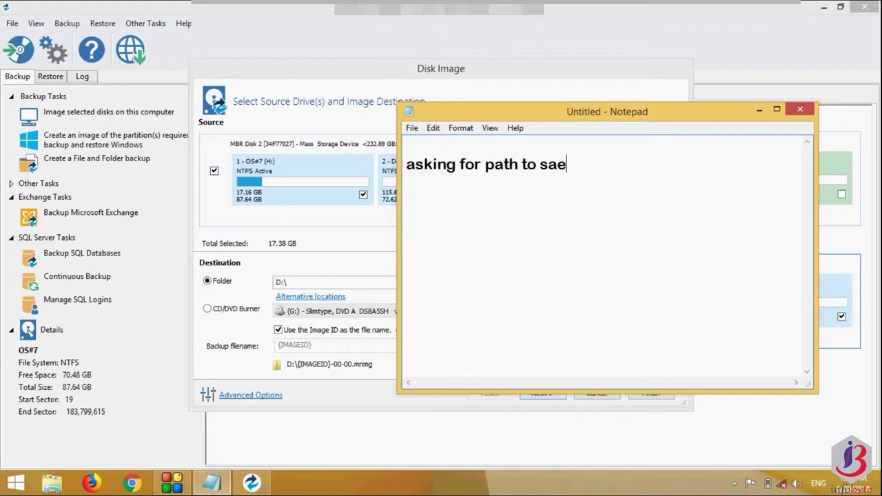
key(BackSpace)
text(ve the isma)
key(BackSpace)
key(BackSpace)
key(BackSpace)
key(BackSpace)
text(image file)
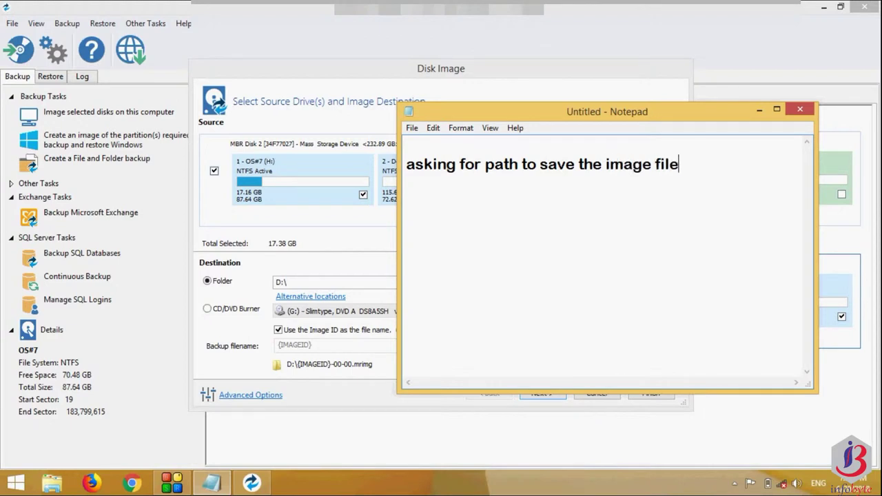
Replace the note with "Friends here we have not selected clone this disk"
key(ctrl+a)
key(BackSpace)
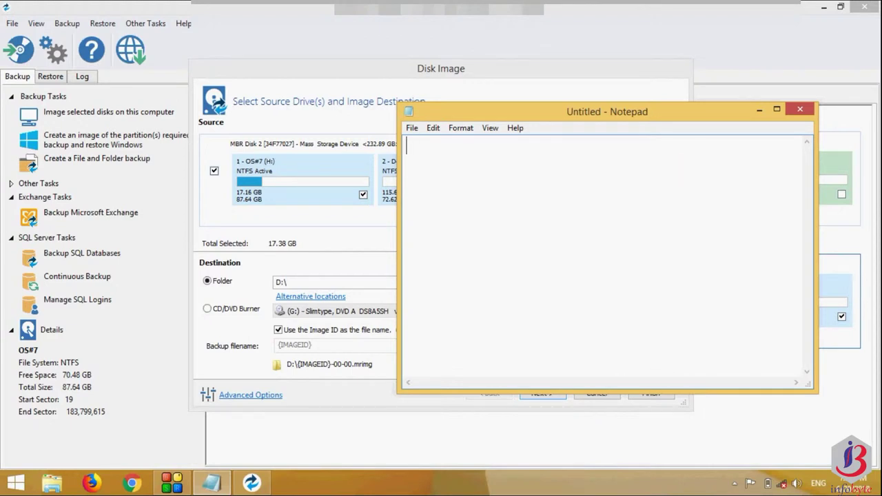
text(Friends here w)
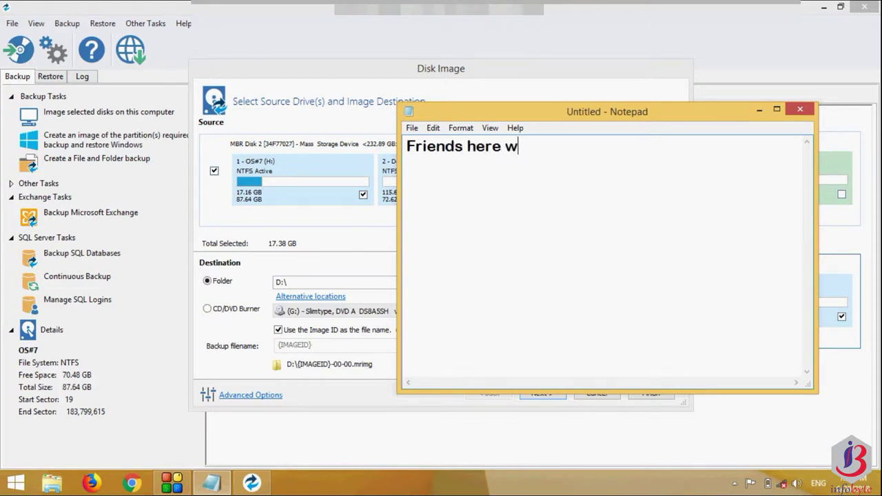
text(e have not)
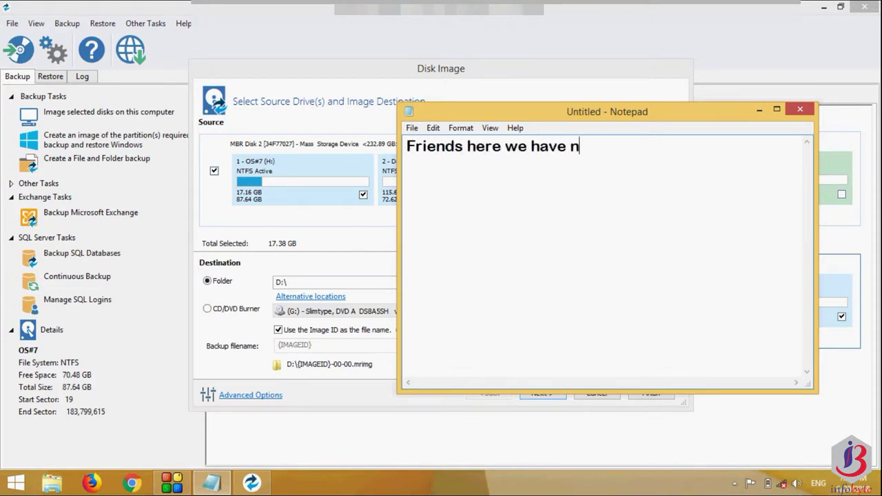
key(BackSpace)
text(ot selected )
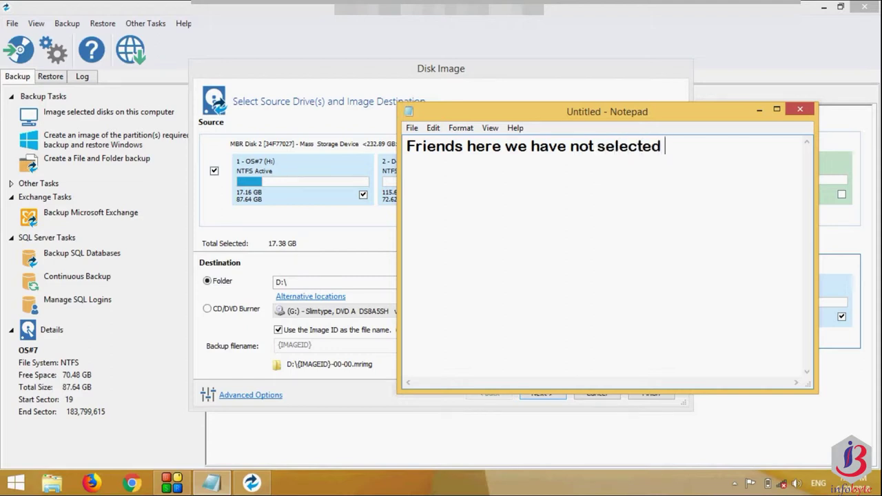
text(clone this disk)
Continue the note on two new lines with "because we have not connected the target disk" and "to the system"
key(Return)
text(beca)
text(use we have )
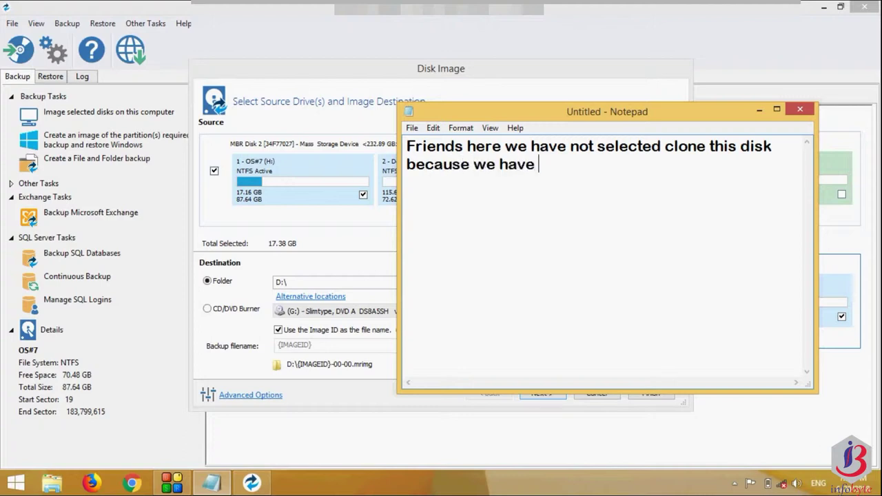
text(not connecte)
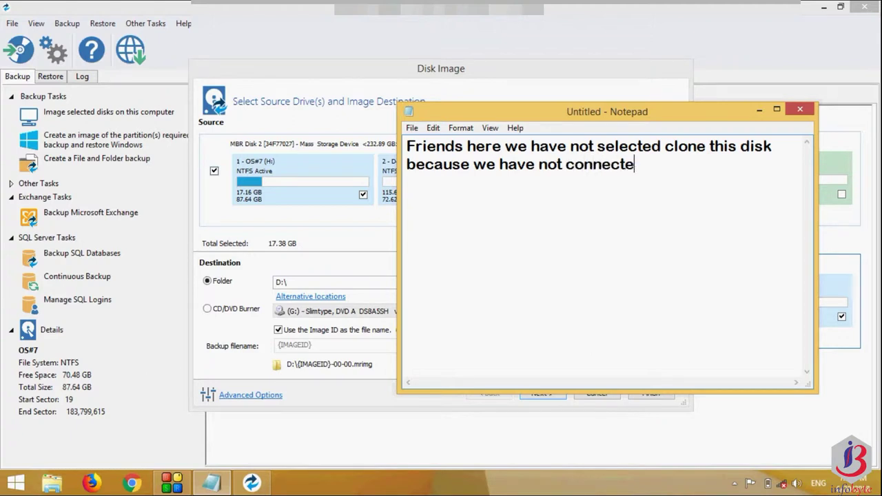
text(d the th)
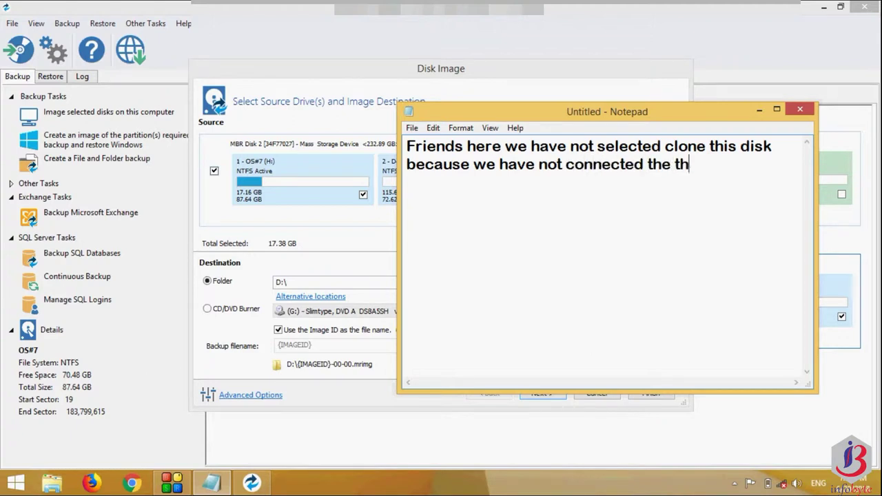
key(BackSpace)
text(arget th)
key(BackSpace)
key(BackSpace)
text(disk)
key(Return)
text(to)
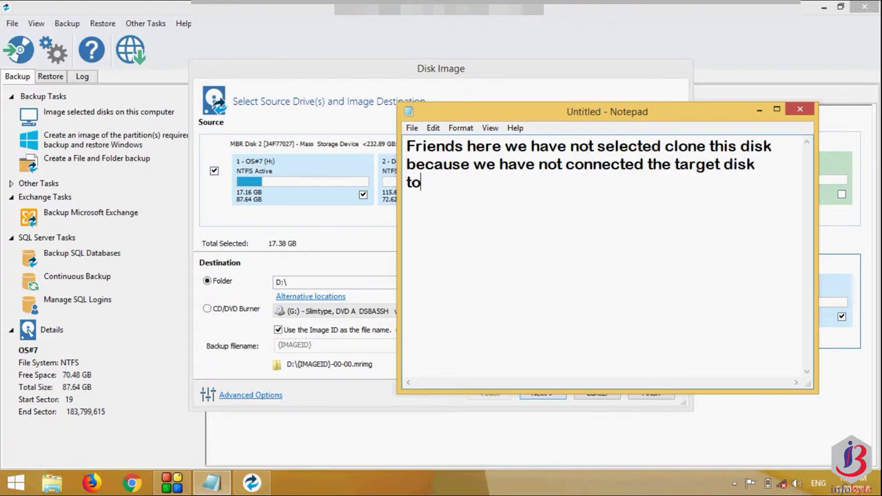
text( the system)
Replace the note with "now select destination path for image"
key(ctrl+a)
text(now select)
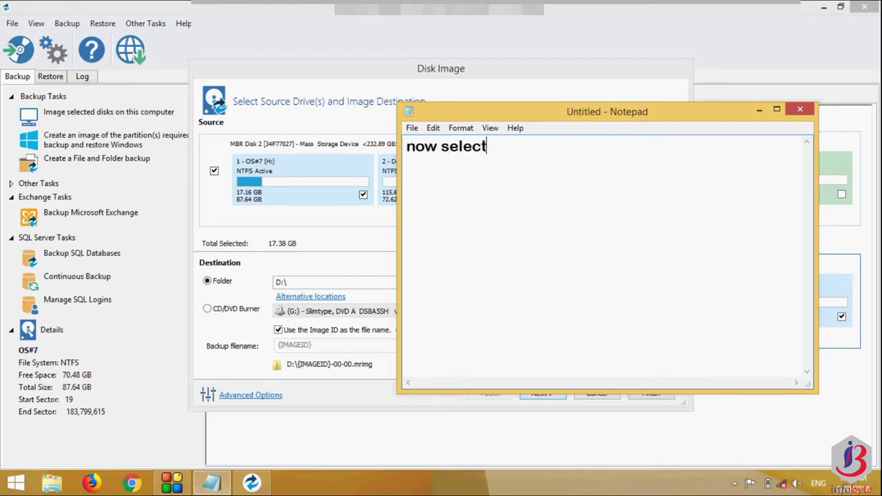
text( destination path)
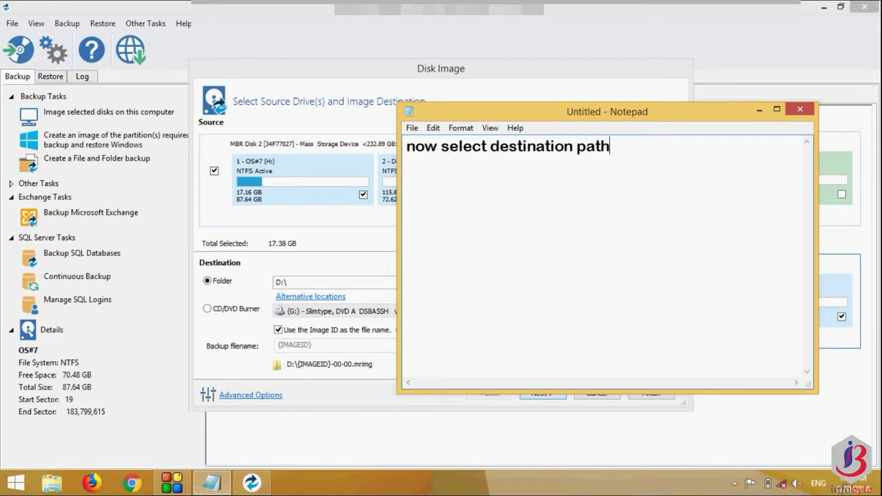
text( for image)
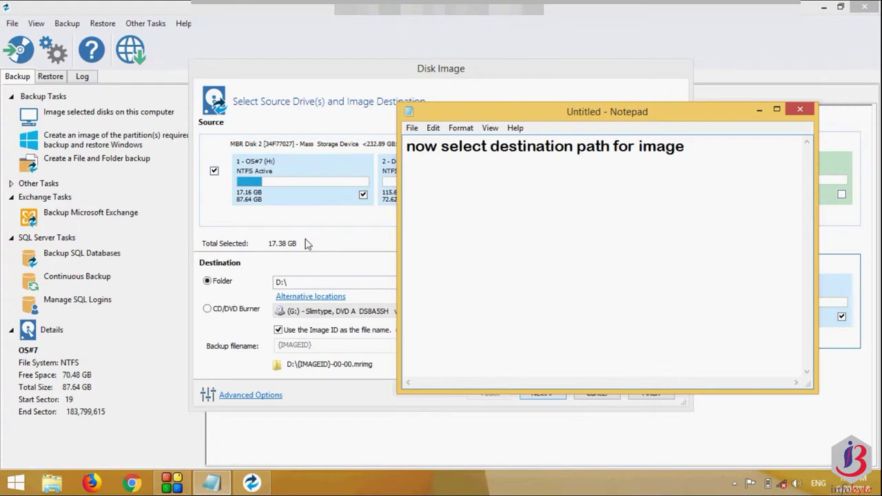
In Macrium Reflect's Disk Image wizard, browse for the destination folder and choose the Data & Work (D:) drive
click(333, 261)
click(504, 284)
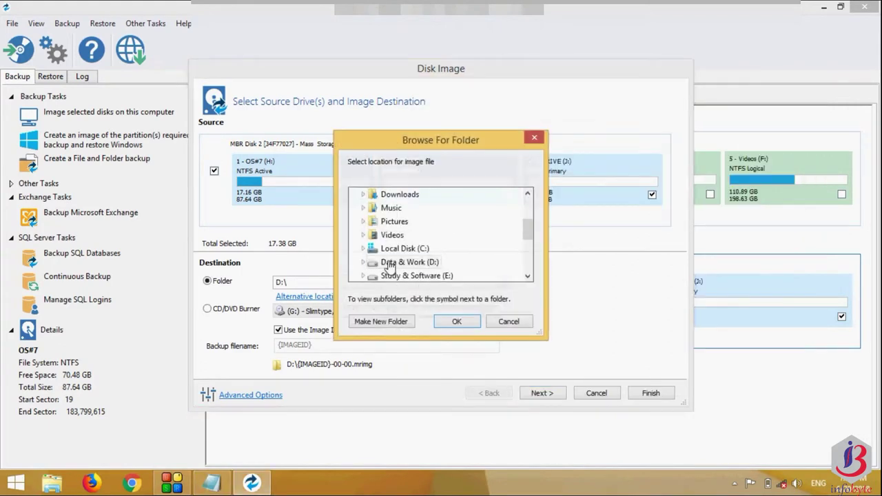
click(361, 260)
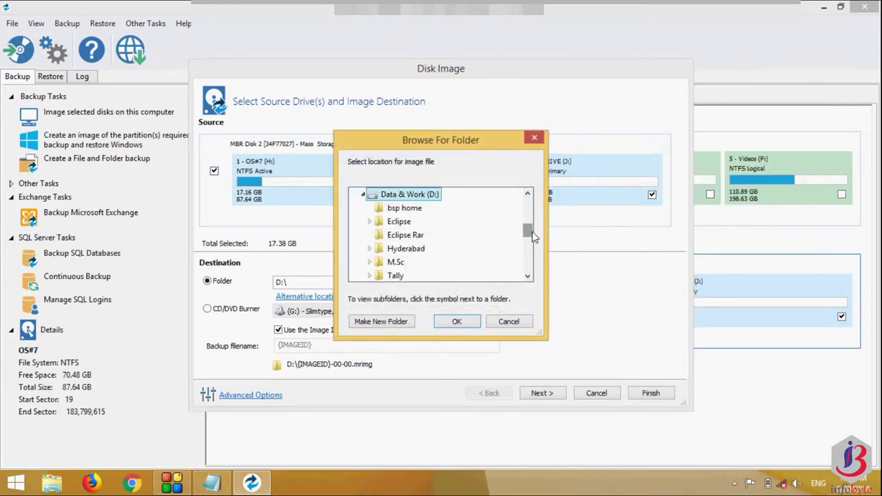
click(363, 195)
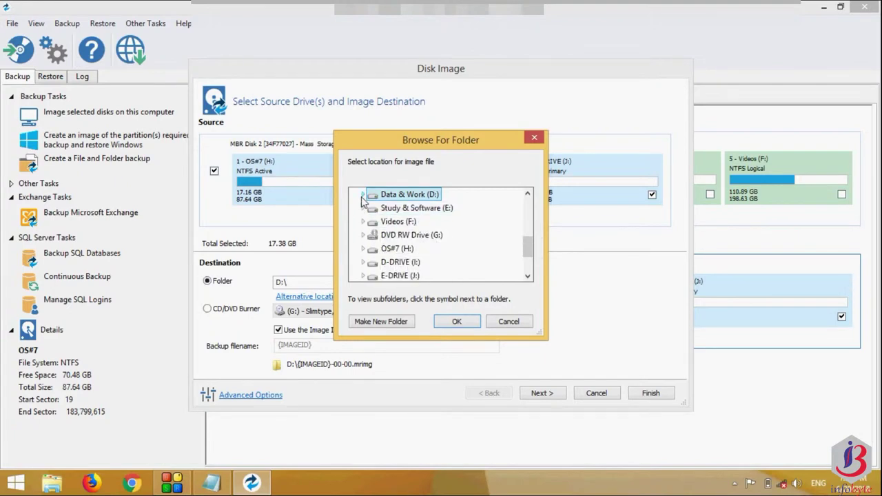
click(363, 196)
scroll(528, 234, down, 2)
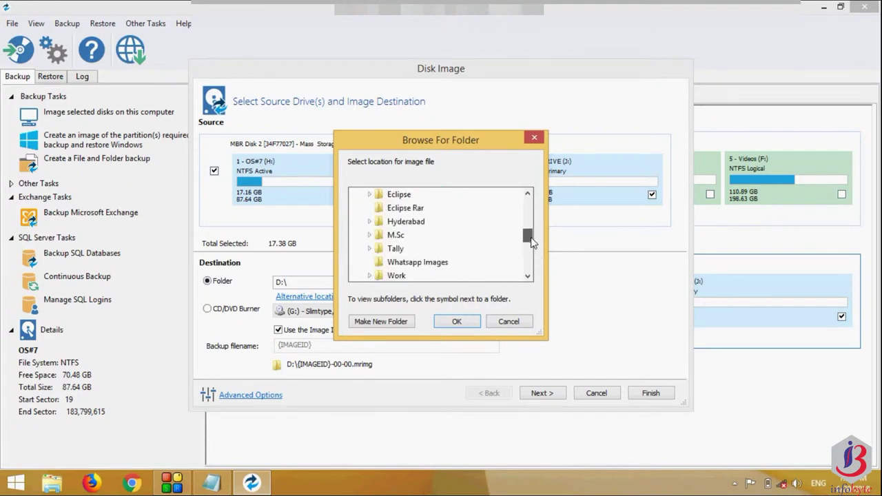
click(458, 321)
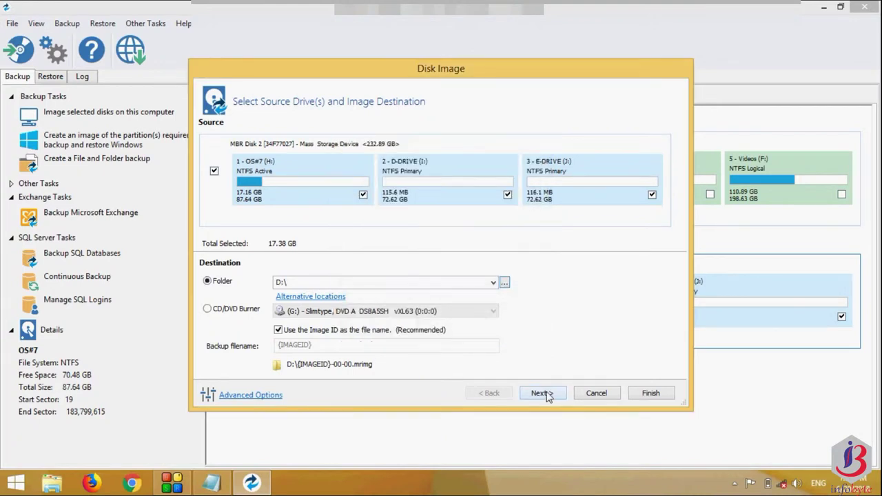
Switch to Notepad and replace the note with "then click next"
key(alt+Tab)
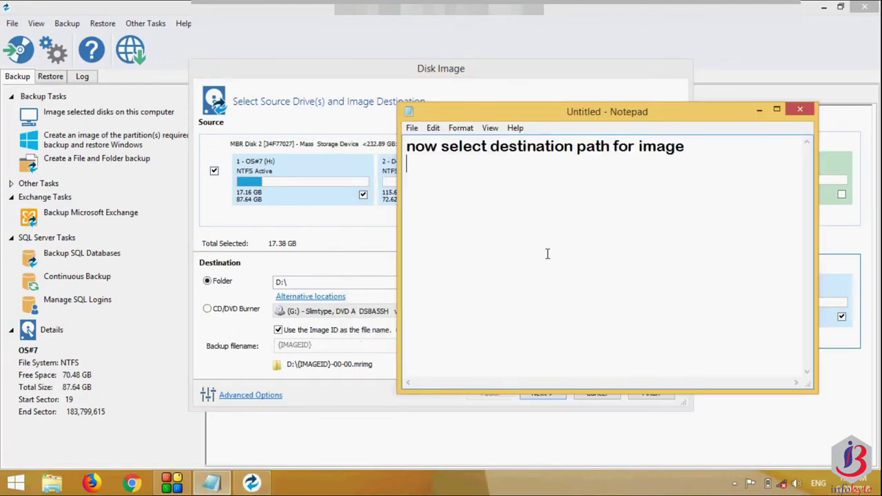
key(ctrl+a)
text(th)
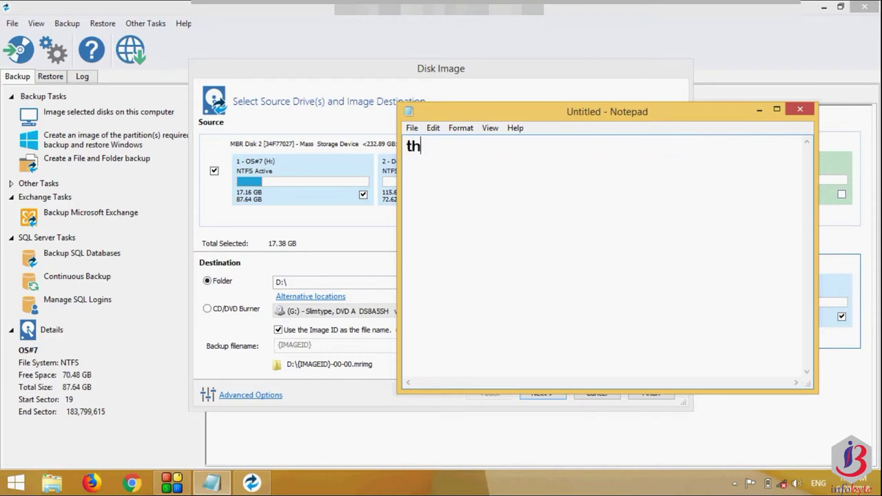
text(en clock)
key(BackSpace)
key(BackSpace)
text(ick next)
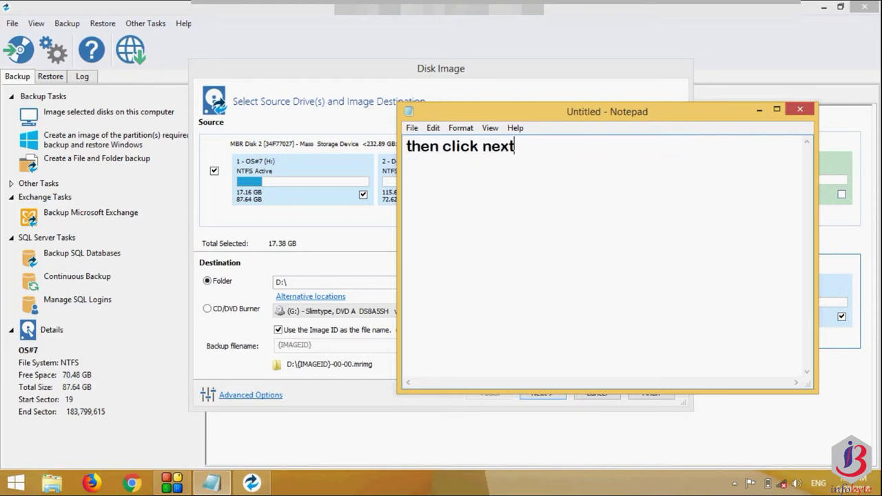
Switch to Macrium Reflect, advance the Disk Image wizard to the backup plan page, and return to Notepad
click(296, 391)
click(550, 395)
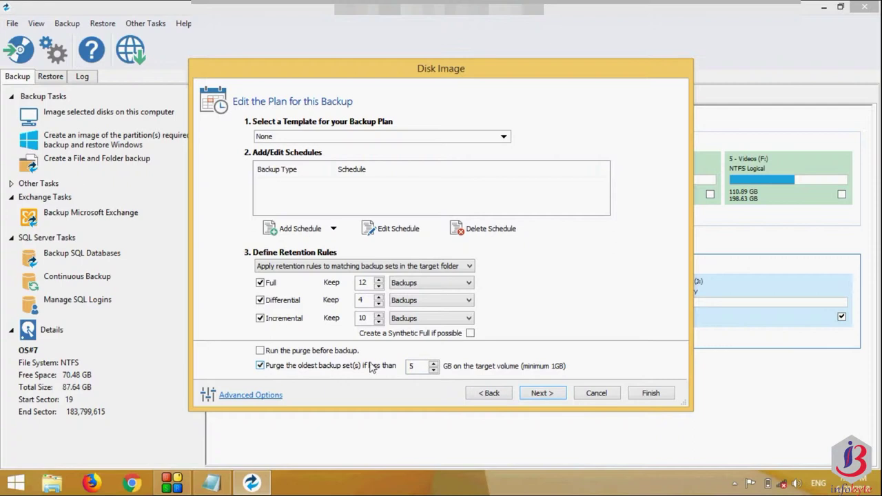
click(211, 483)
Replace the note with "again next"
key(ctrl+a)
text(again nex)
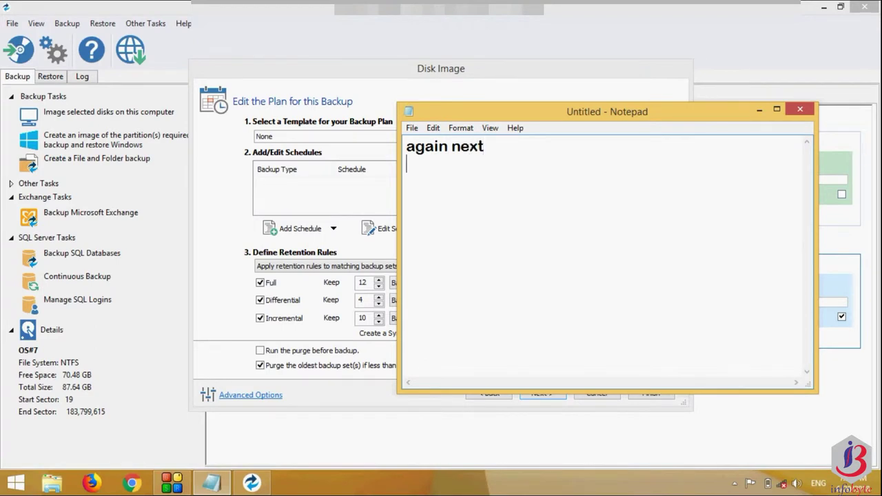
text(t)
Switch to Macrium Reflect and accept the default backup plan, advancing the wizard to the Imaging Summary
key(alt+Tab)
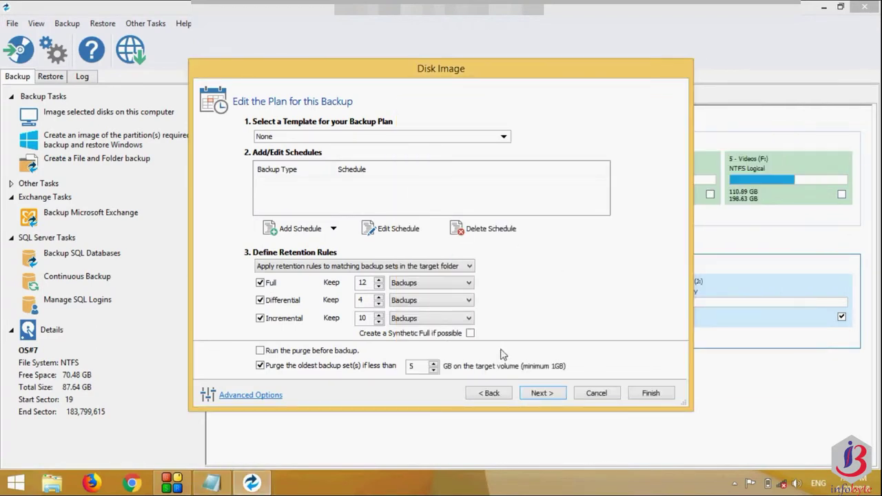
click(542, 395)
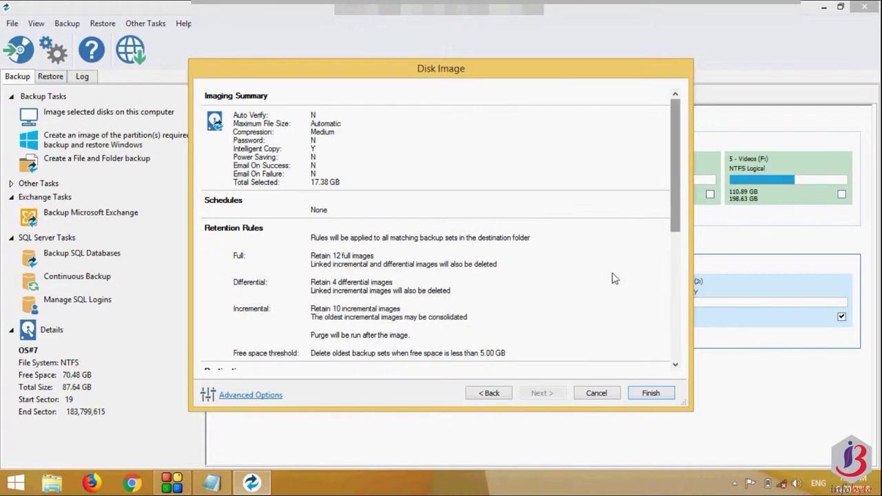
Switch to Notepad and replace the note with "then finish"
click(211, 482)
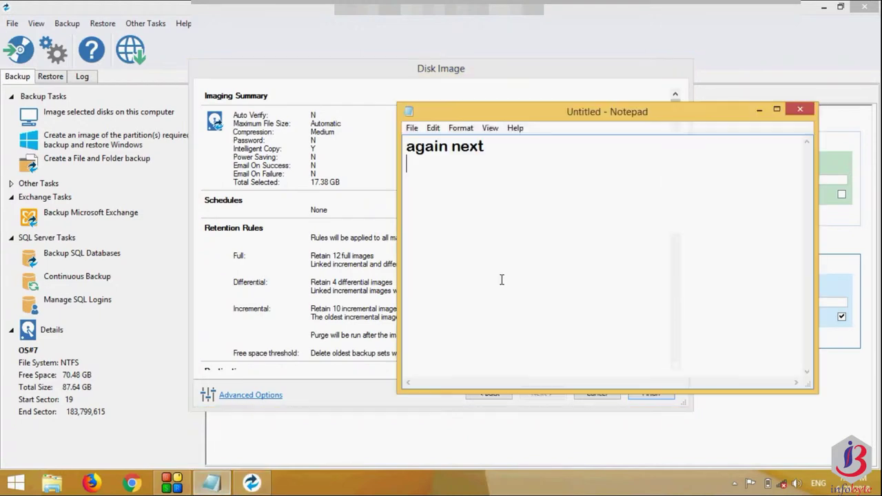
key(ctrl+a)
text(then finish)
Switch to Macrium Reflect, finish the Disk Image wizard, and run the backup now while saving its definition as My Backup(1)
click(350, 284)
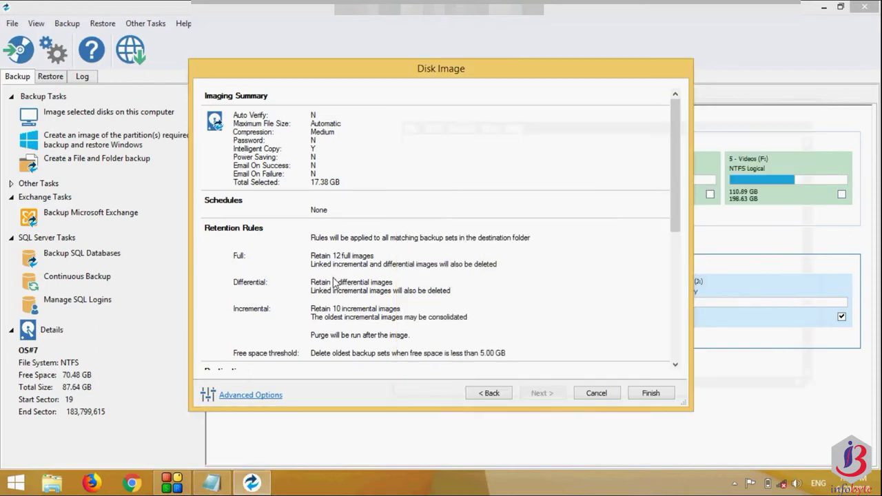
click(640, 391)
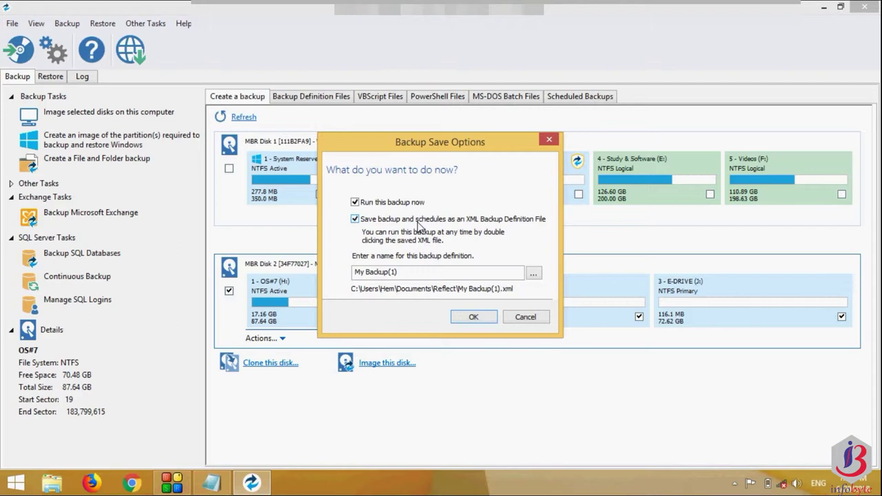
click(474, 317)
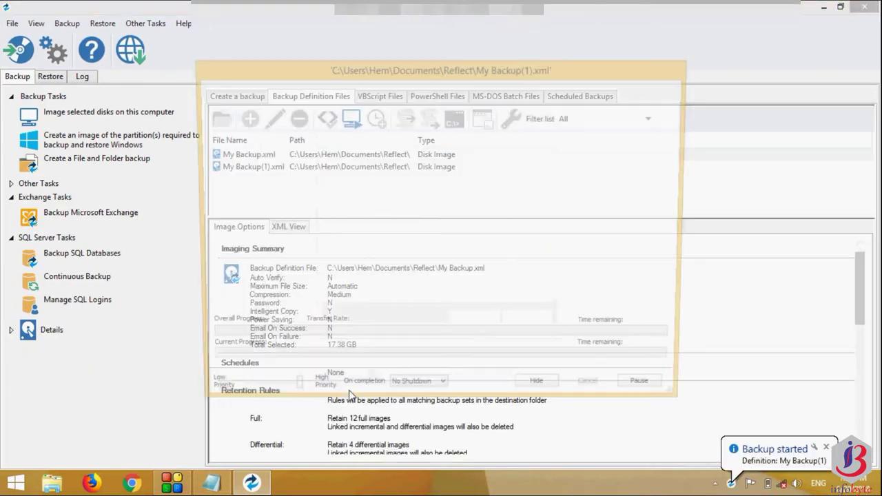
Switch to Notepad and replace the note with "program will start imaging the source drive"
click(211, 483)
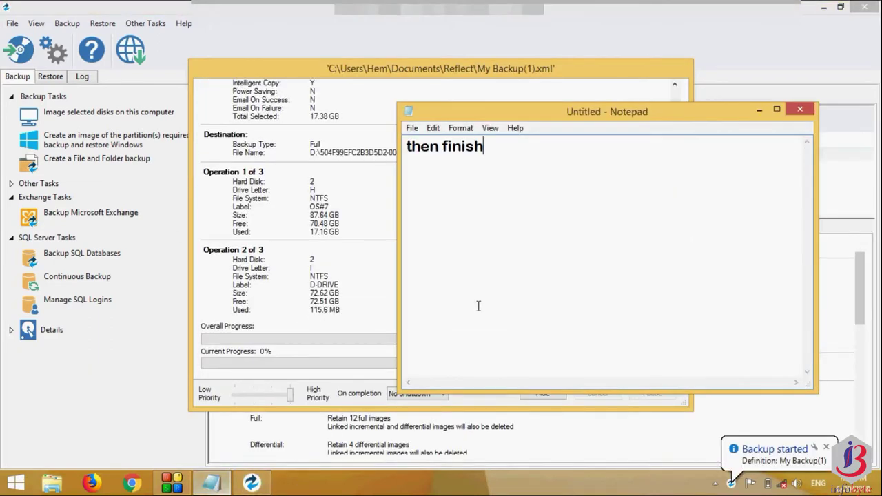
key(ctrl+a)
text(program )
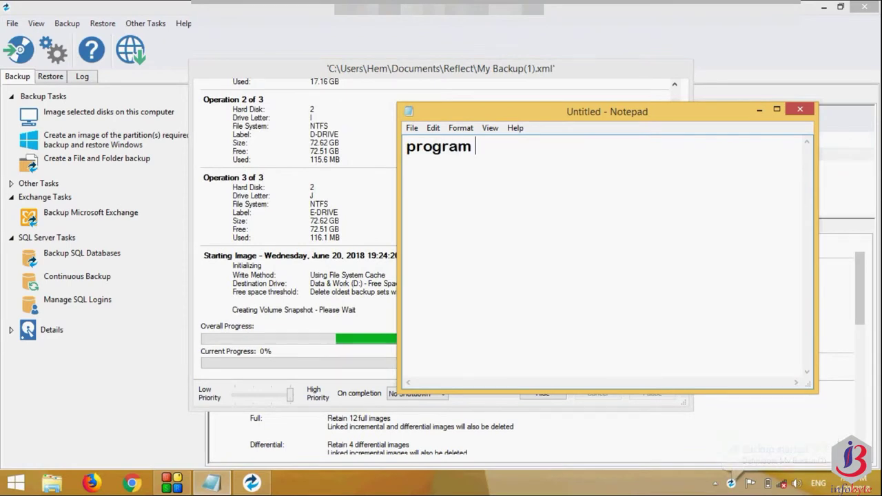
text(will star)
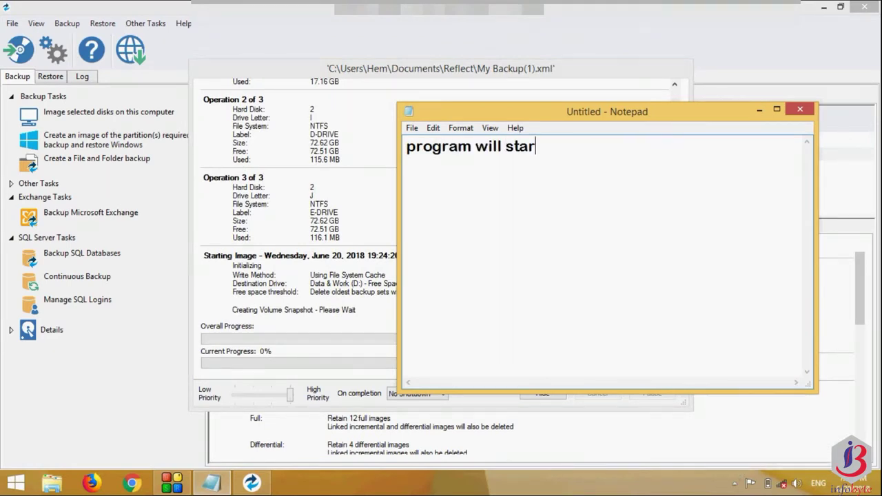
text(t imaging the)
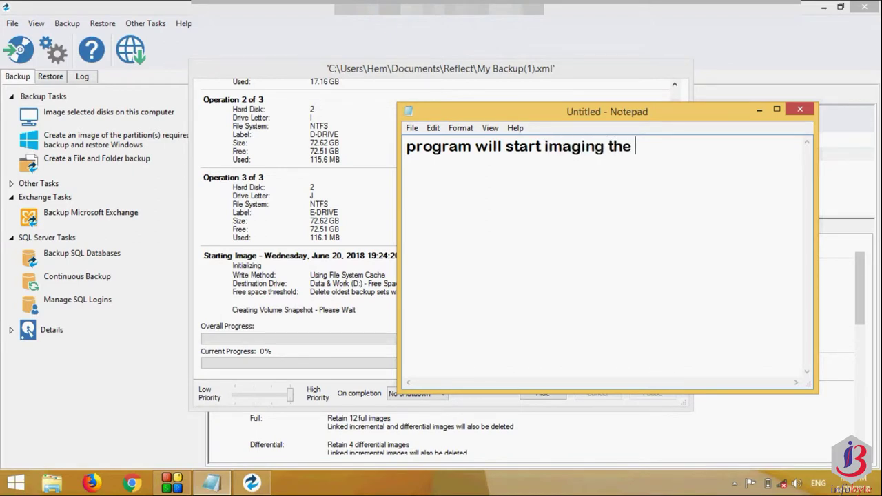
text( source drive)
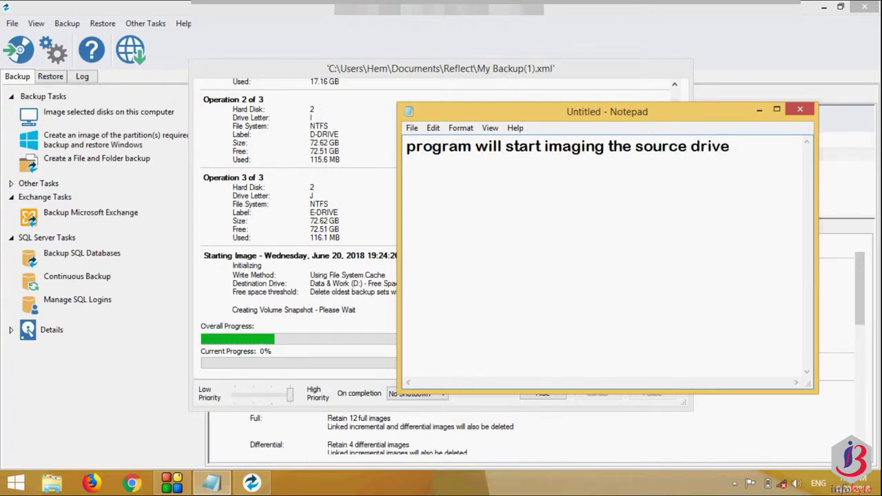
Clear the note, minimise Notepad, and review the backup progress log back up to its Imaging Summary
key(ctrl+a)
key(BackSpace)
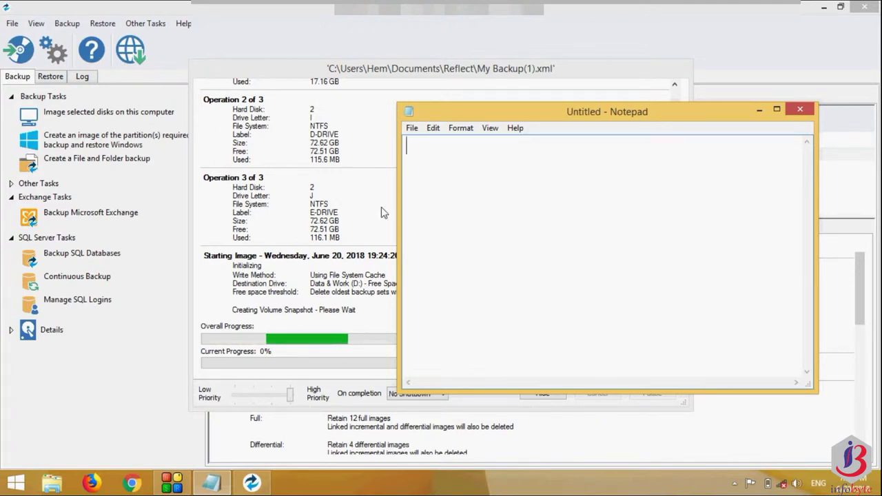
key(super+Down)
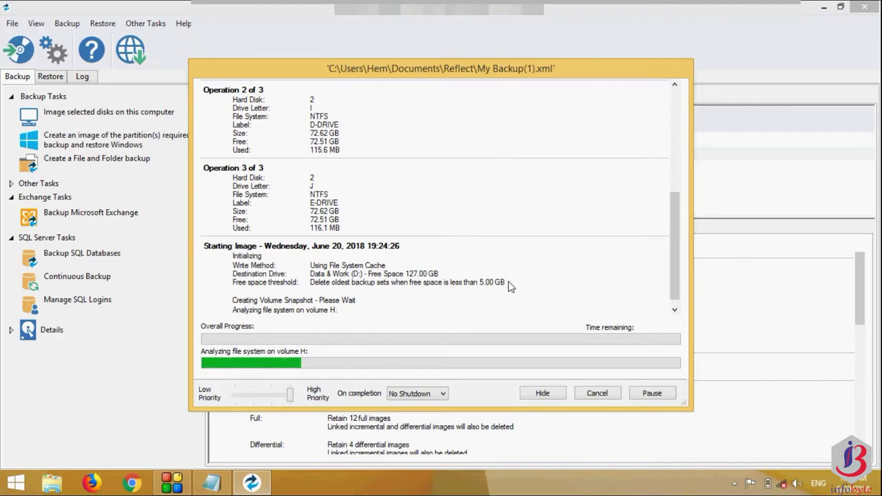
drag(675, 283, 677, 228)
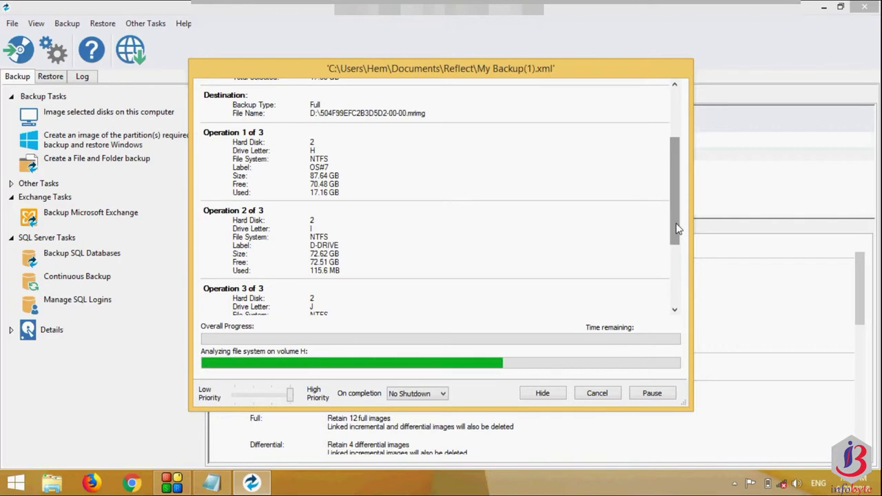
drag(677, 229, 685, 166)
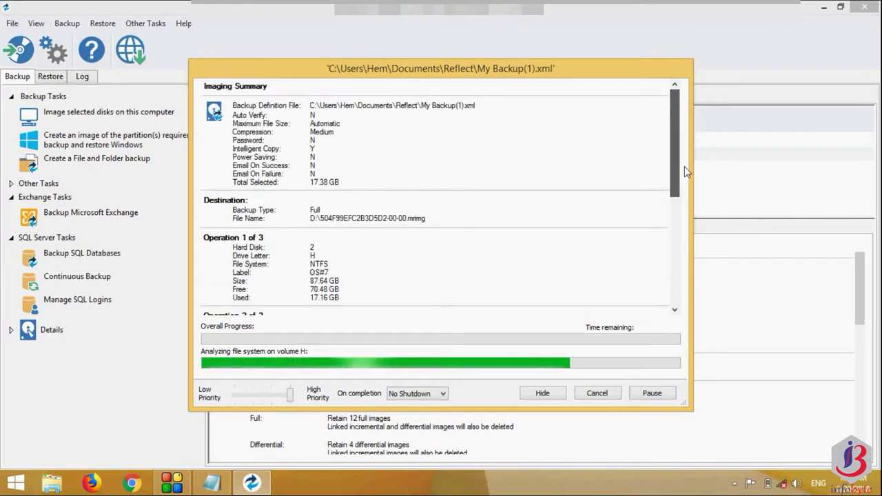
Bring Notepad back and write the note "now imaging is about to complete"
click(211, 483)
text(now imaging is abou)
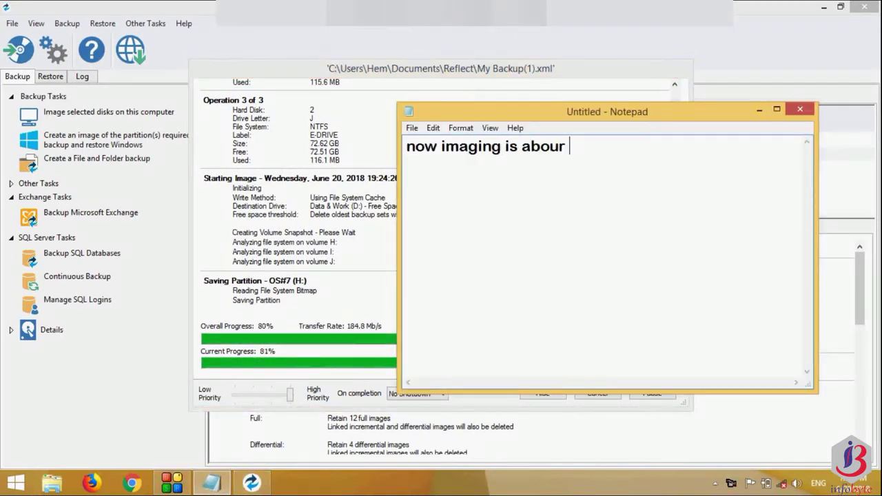
text(t to comp)
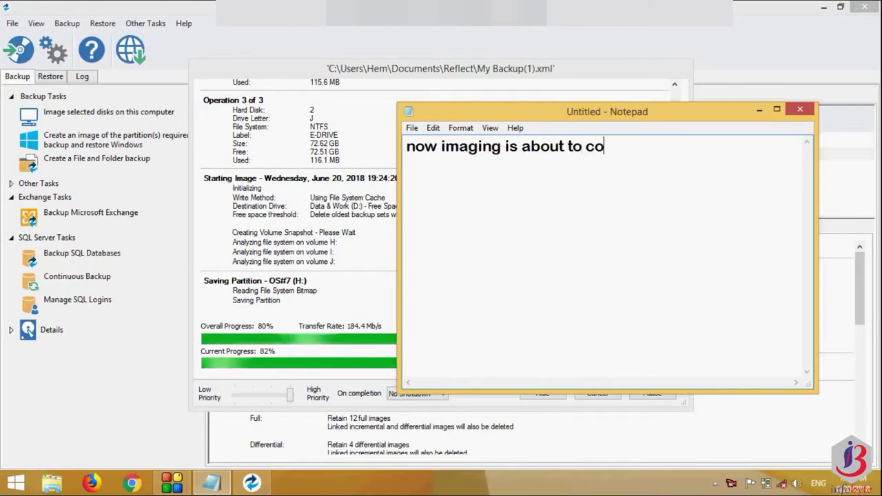
text(lete)
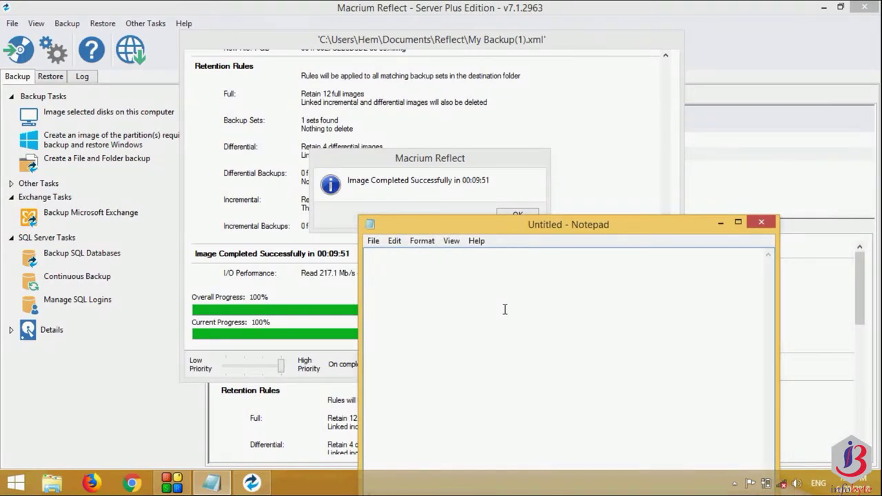
Write the note "now imaging completed successfully" in the empty Notepad window
text(now imaging compler)
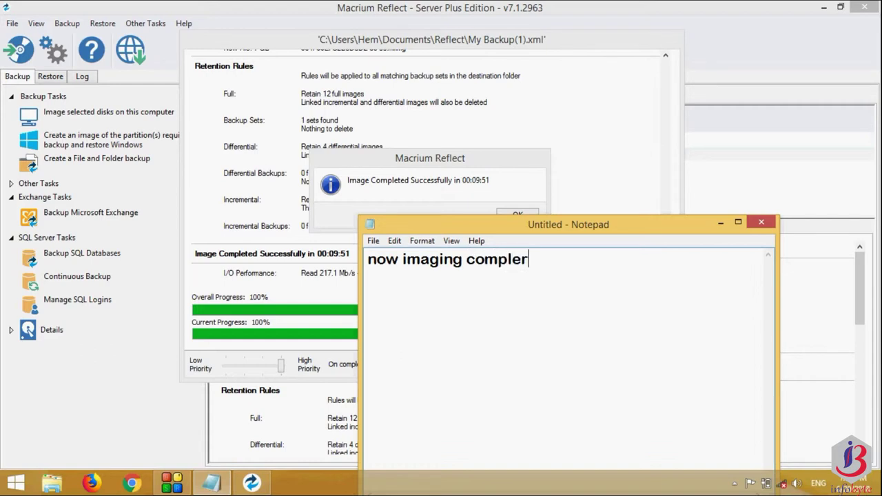
key(BackSpace)
text(ted )
text(sus)
text(cce)
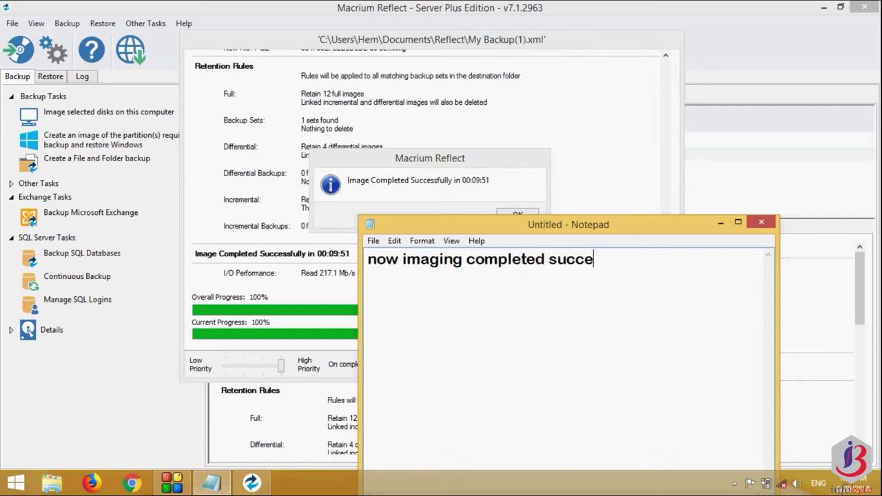
text(ssfullya)
Replace the note with "remove source drive"
key(ctrl+a)
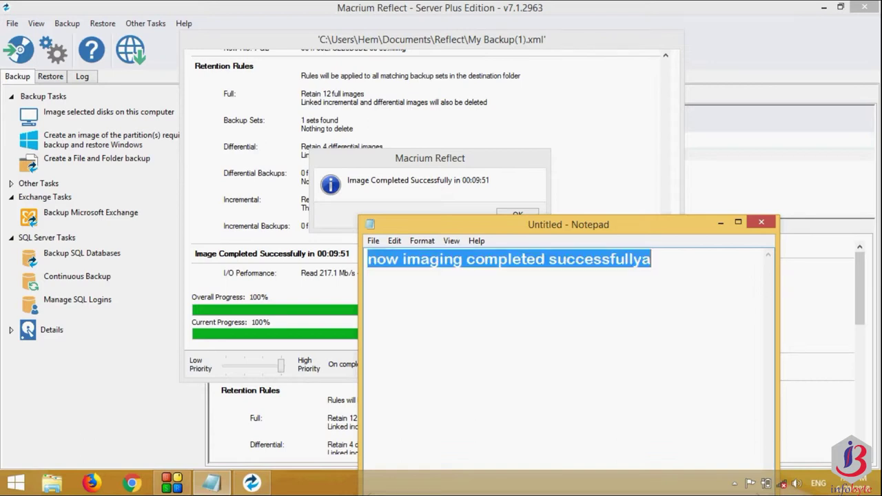
text(remove)
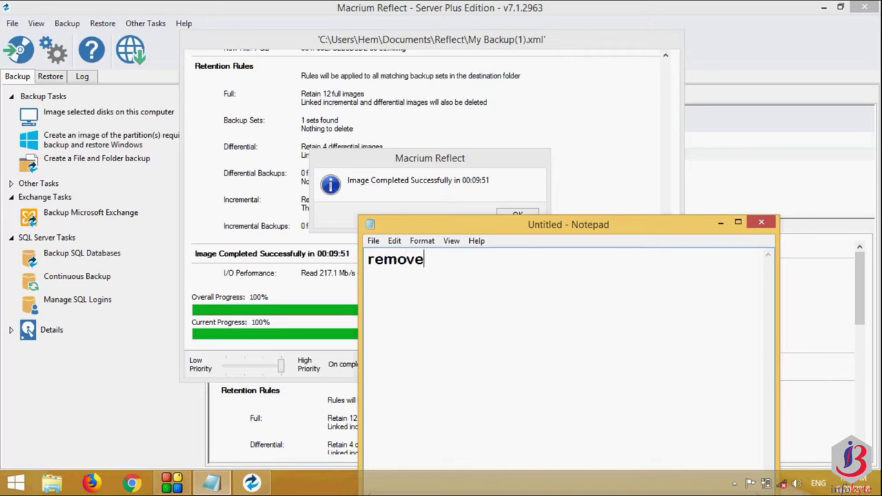
text( source drive)
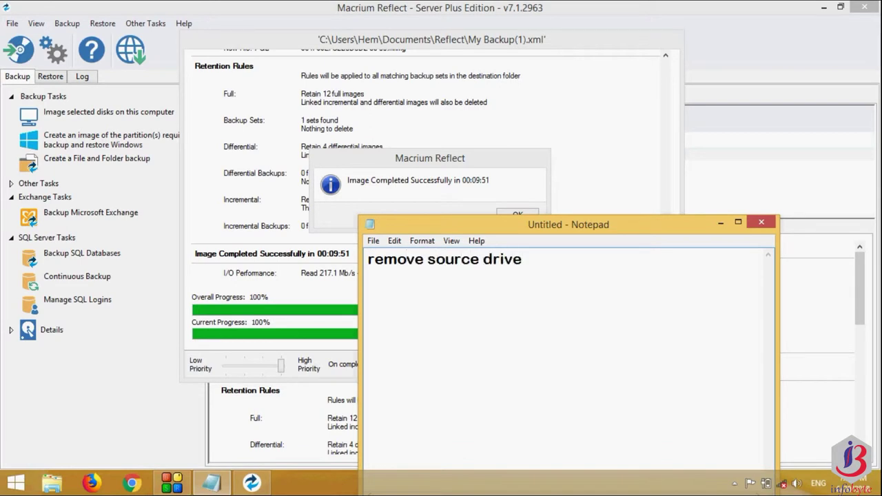
Replace the note with "now connect target disk to write the stored image"
text(w co)
text(nnect target)
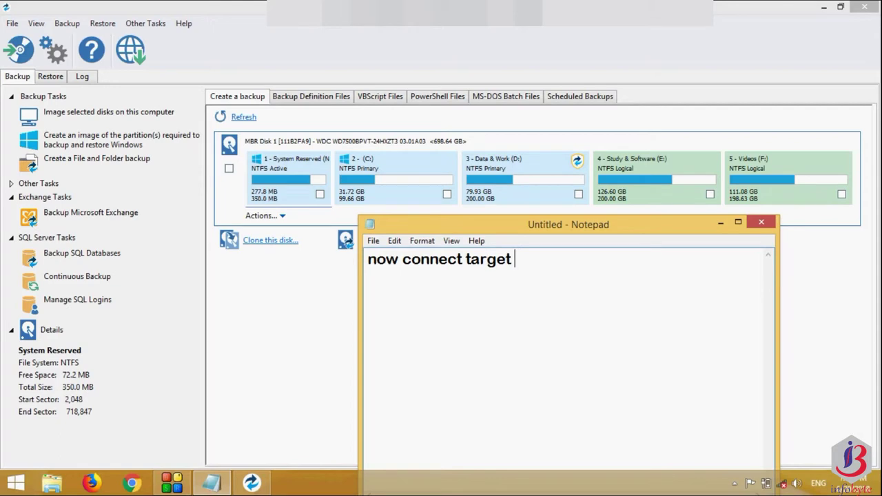
text( disk to write the )
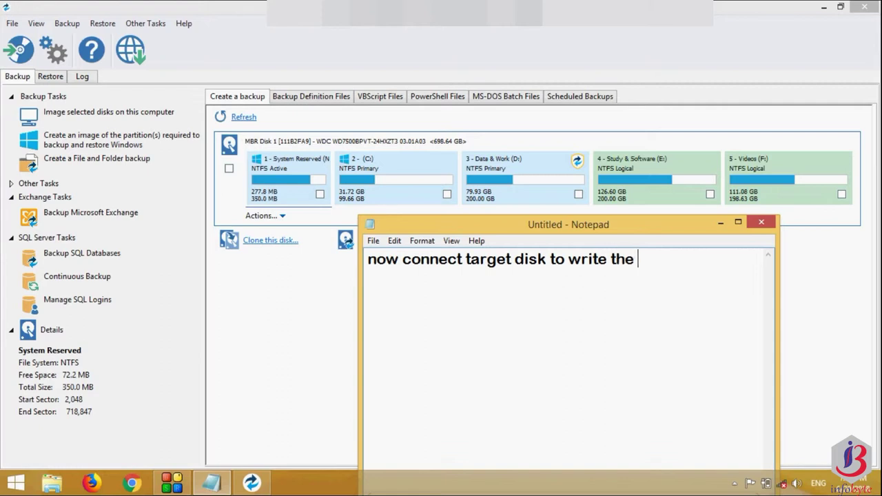
text(stored image)
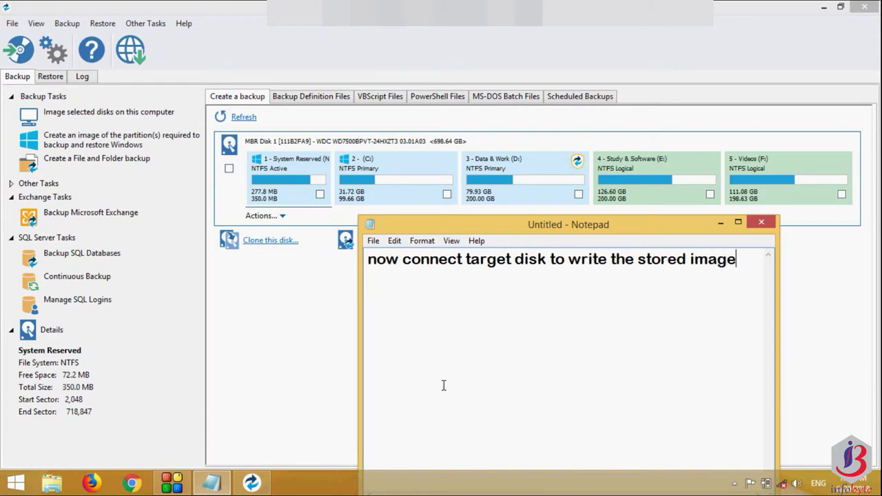
Replace the note with a caption saying that the desired disk is connected
key(ctrl+a)
key(BackSpace)
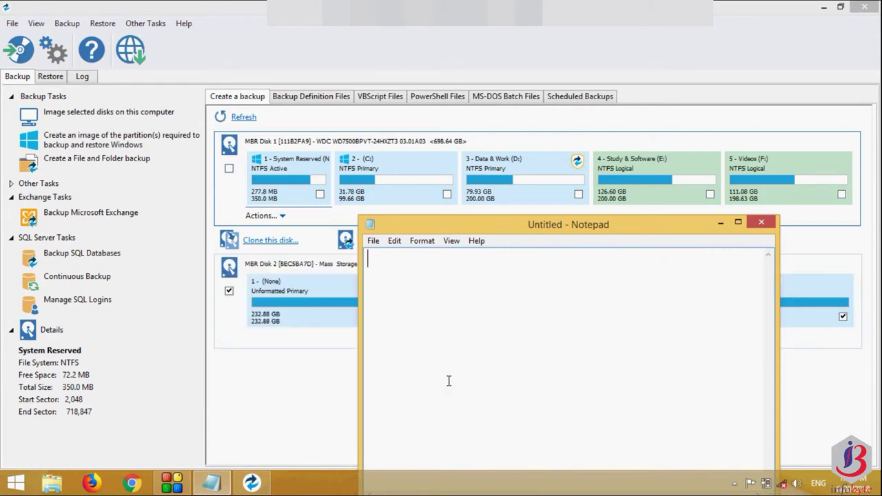
text(desired disk conne)
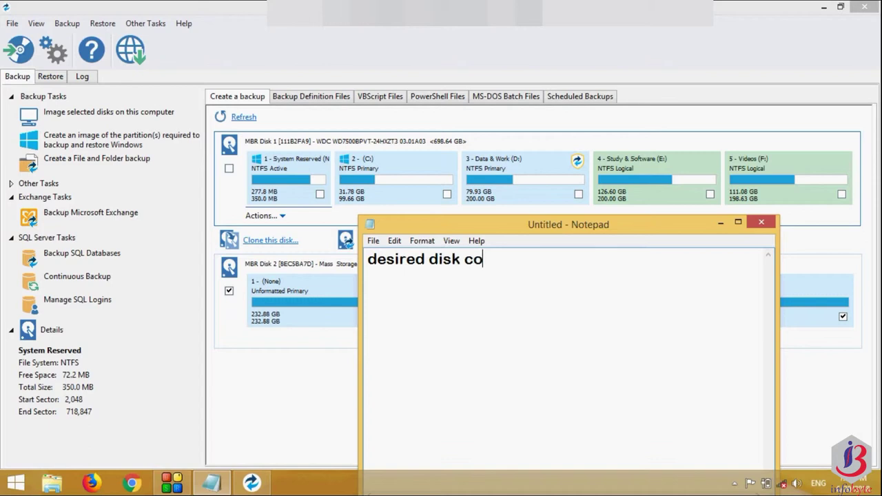
text(cred)
key(BackSpace)
key(BackSpace)
key(BackSpace)
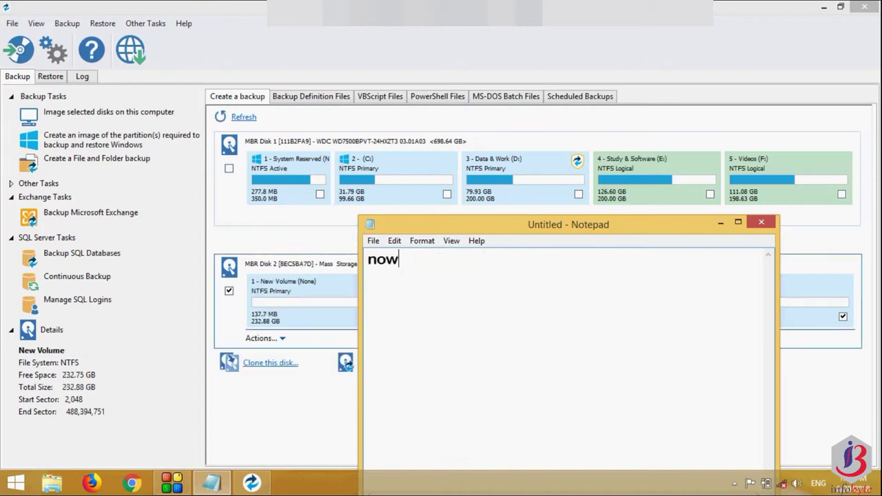
Write the note "now go to restore section" and open the Restore section in Macrium Reflect
text(go to )
text(restore section)
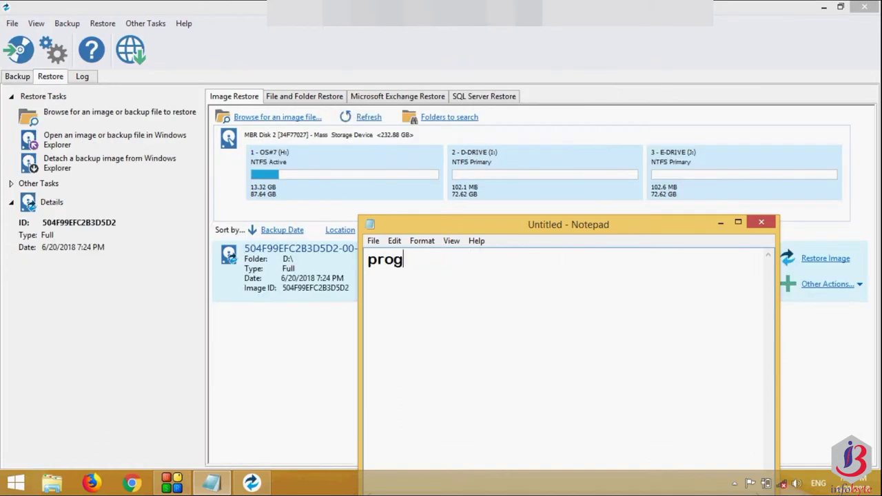
Write the note "program is listing saved image file" in Notepad
text(ram is a)
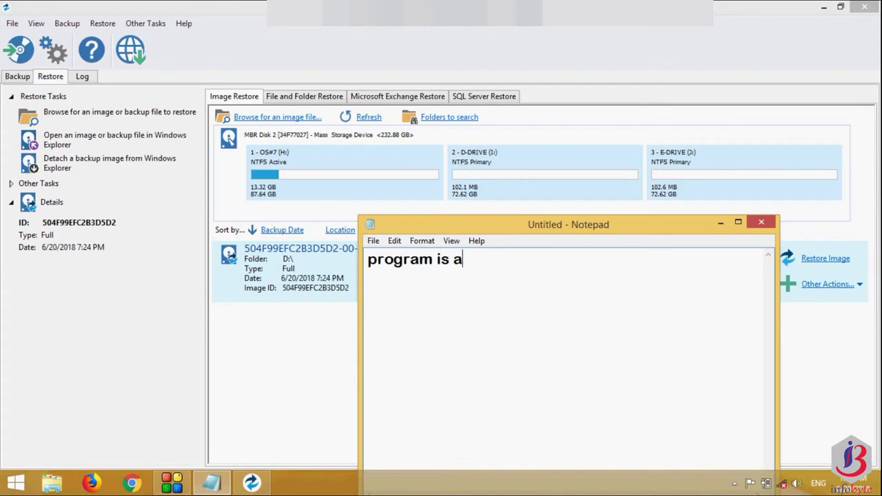
key(BackSpace)
text(listing saved)
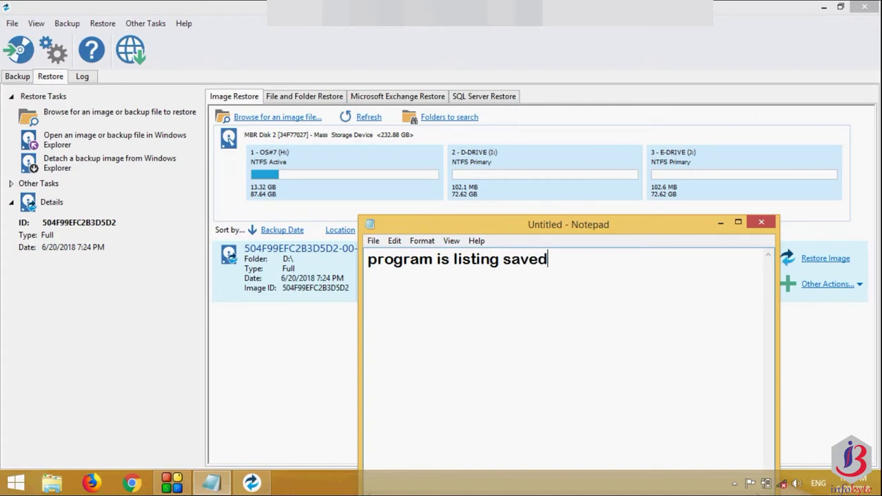
text( image file)
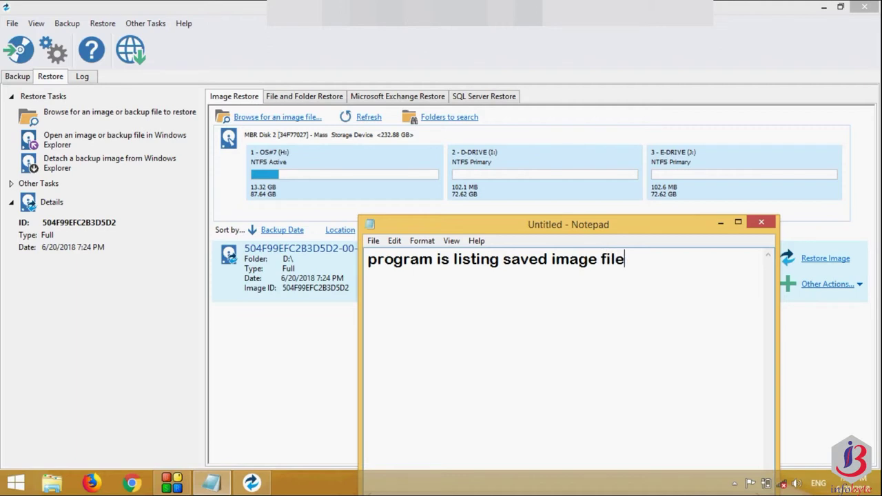
Replace the note with "now click on restore image", open the restore wizard for the saved image in Macrium Reflect, and return to Notepad
key(ctrl+a)
key(BackSpace)
text(now)
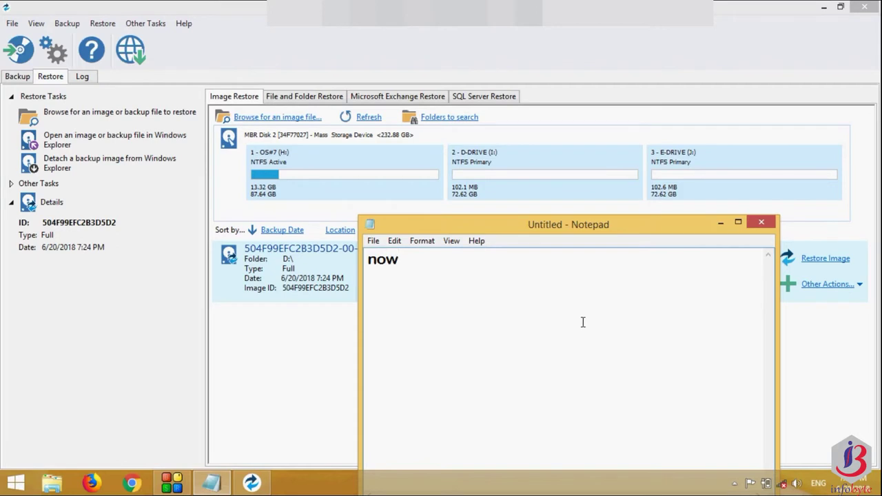
text(click on restore)
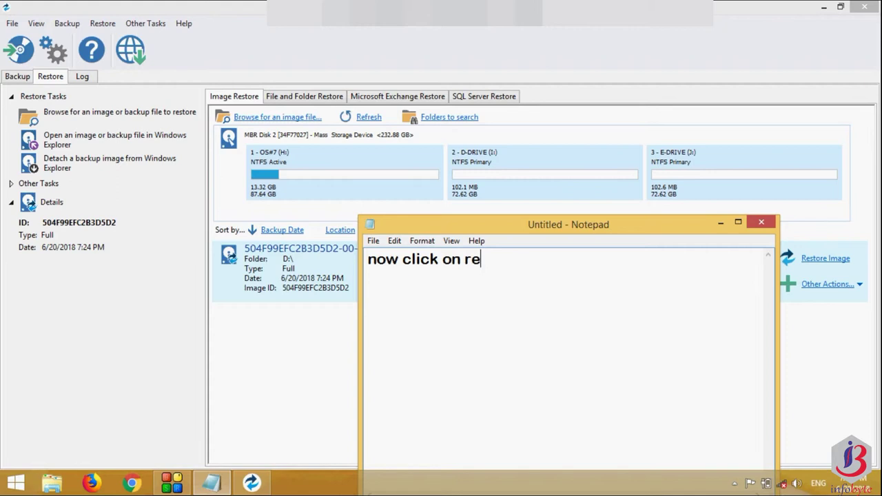
text( image)
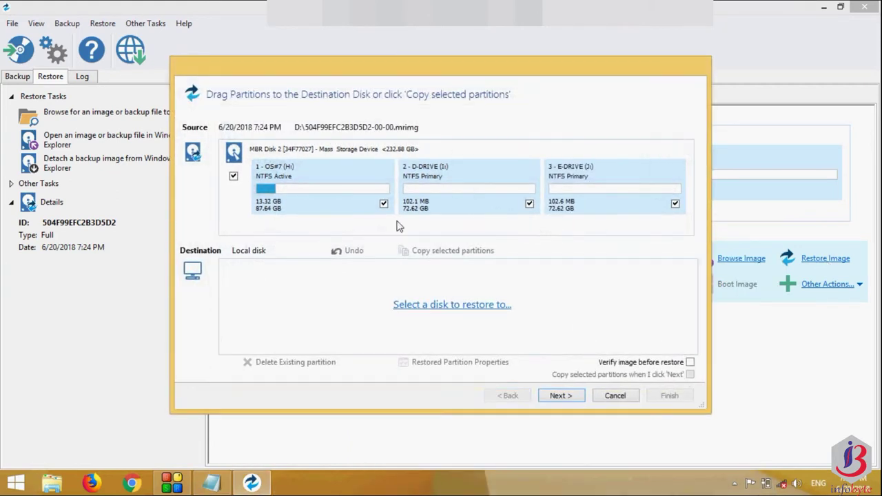
click(212, 484)
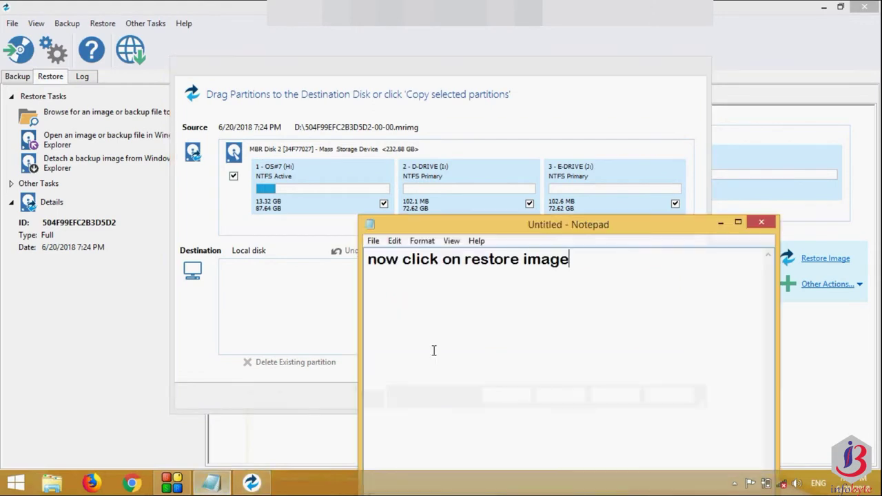
Replace the note with "now select the target disk to restore image"
key(ctrl+a)
text(no)
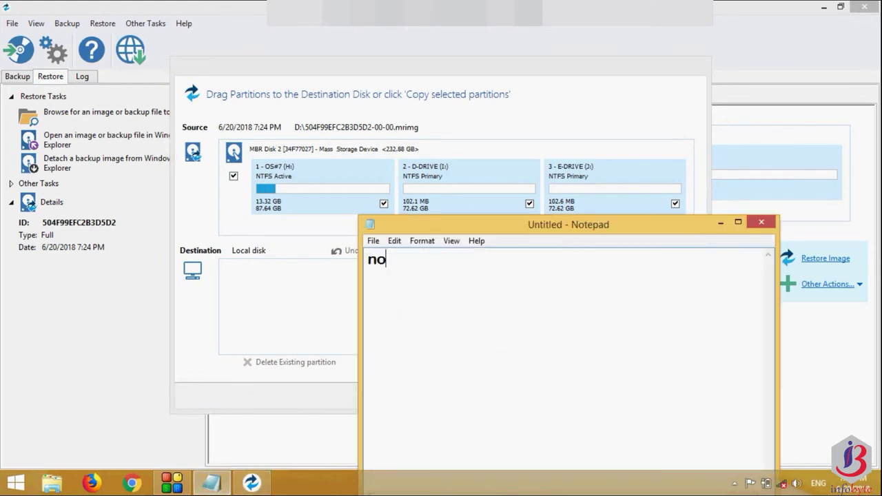
text(w select the )
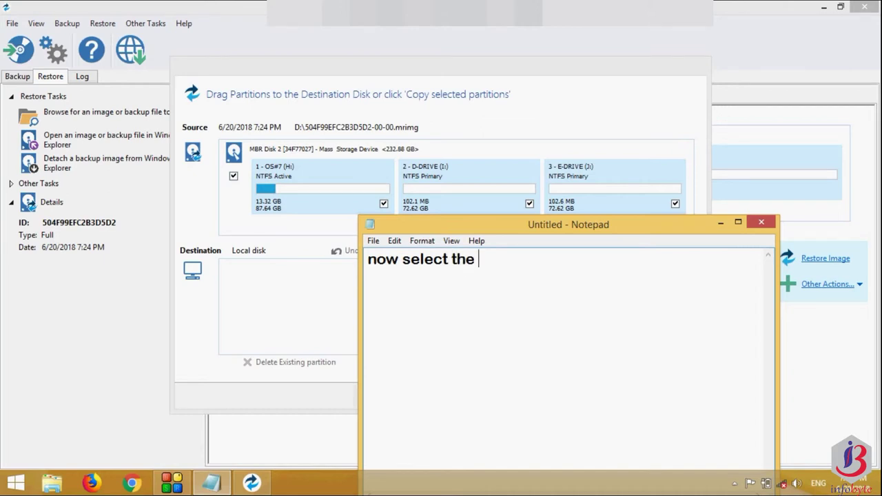
text(target di)
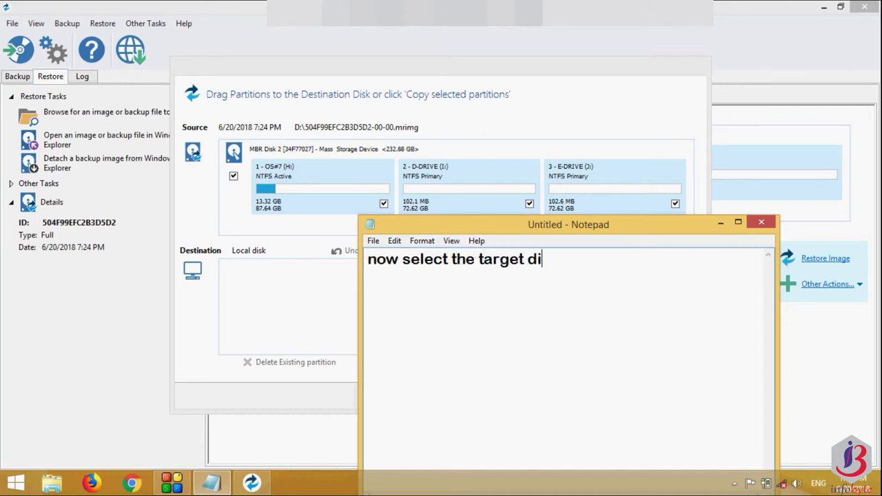
text(sk to restore)
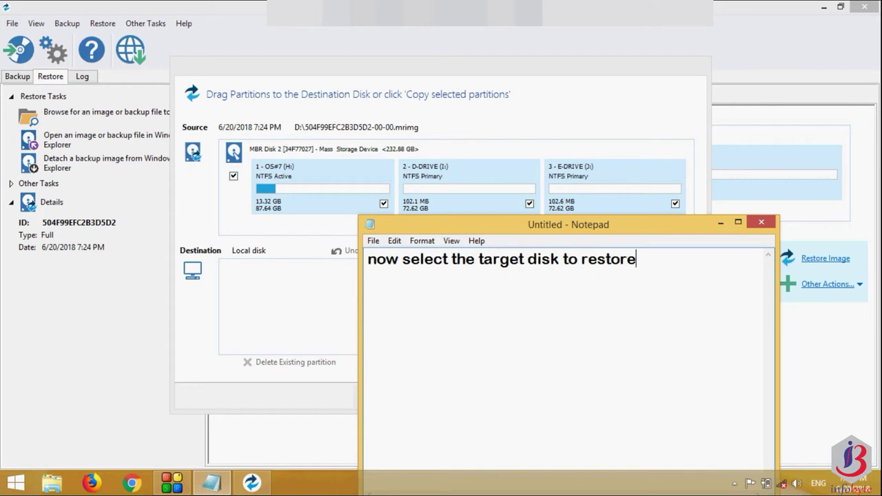
text( image)
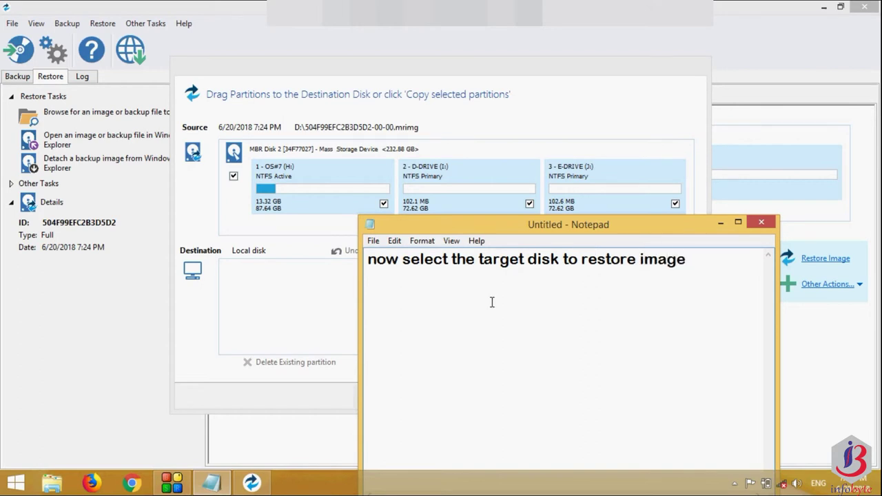
In Macrium Reflect's restore wizard, choose the 232.89 GB Mass Storage Device, MBR Disk 2, as the disk to restore to
click(317, 341)
click(445, 313)
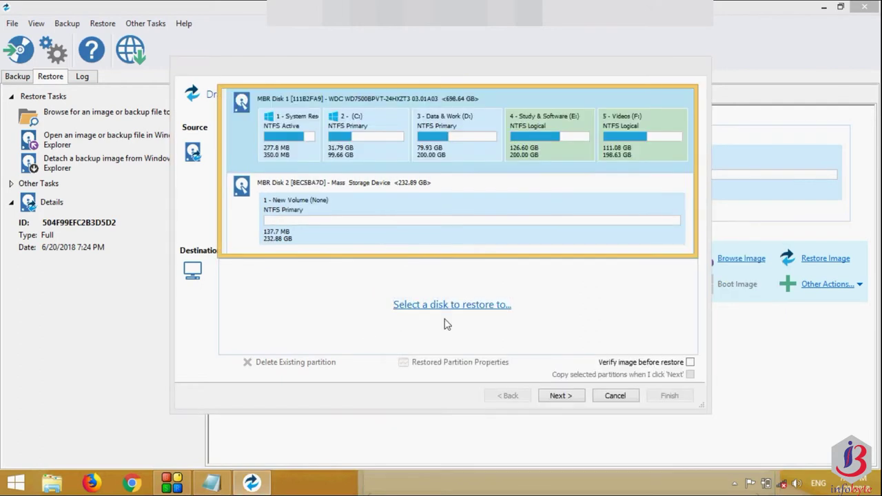
click(390, 227)
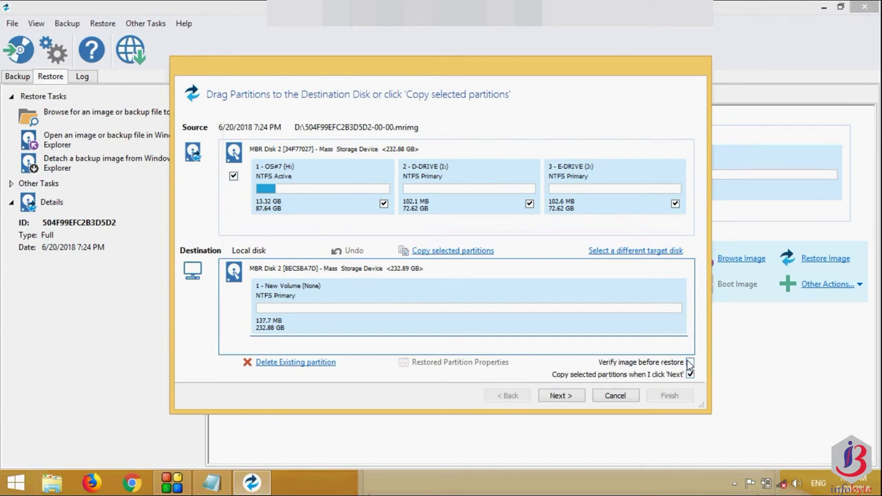
Return to Notepad and replace the note with "click next"
click(218, 485)
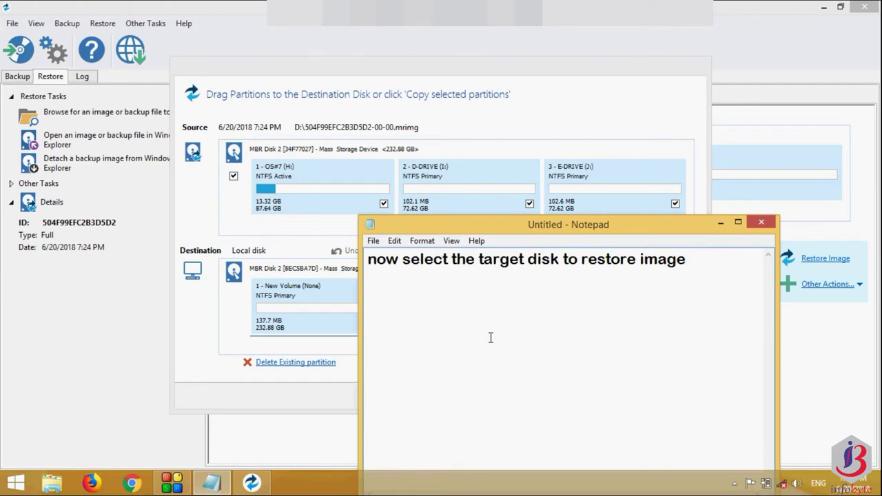
key(ctrl+a)
text(clc)
key(BackSpace)
text(ick next)
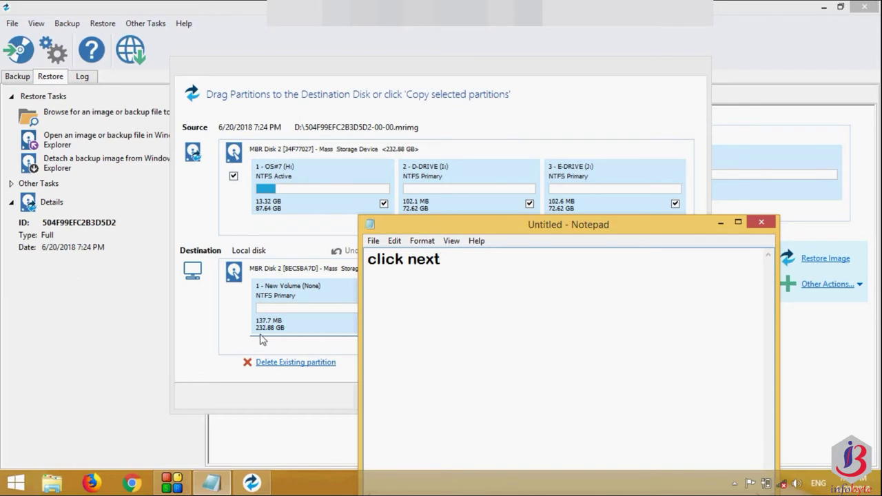
In the restore wizard, delete the destination disk's existing partition and continue to the restore summary to review its operations
click(297, 333)
click(315, 366)
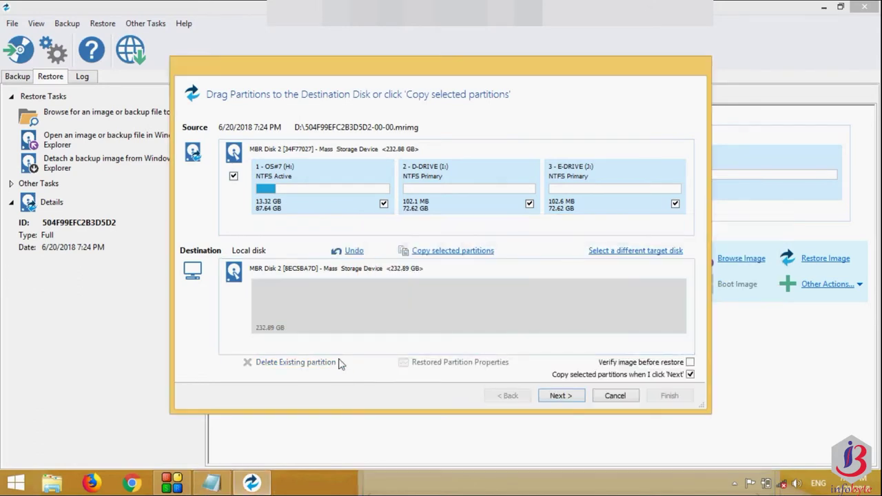
click(560, 395)
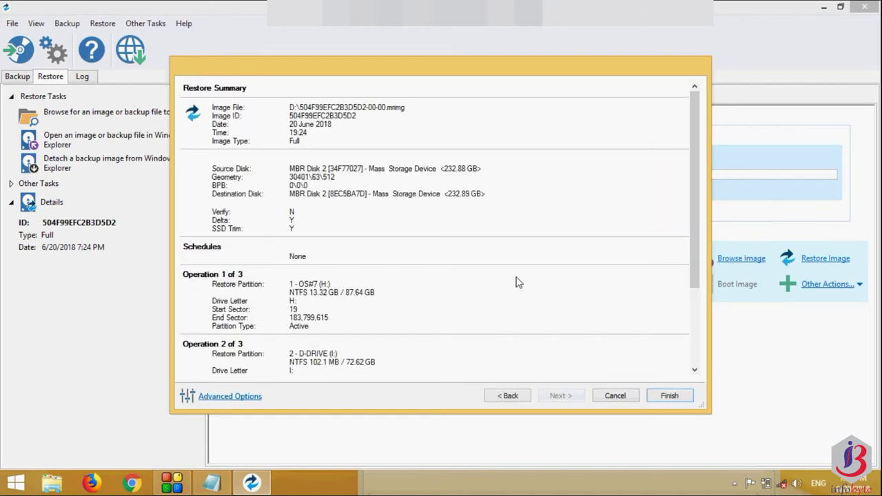
scroll(694, 258, down, 5)
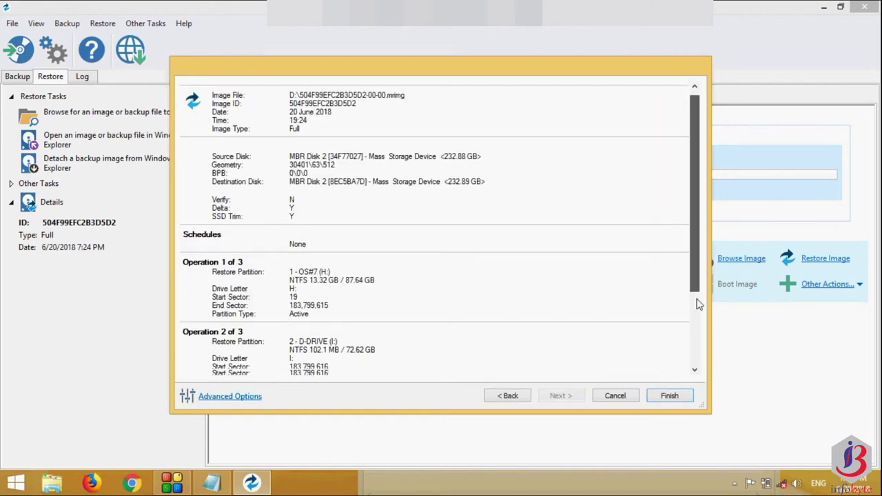
Replace the Notepad caption with "then click finish", and finish the Macrium Reflect restore wizard to start the restore
click(220, 485)
key(ctrl+a)
text(t)
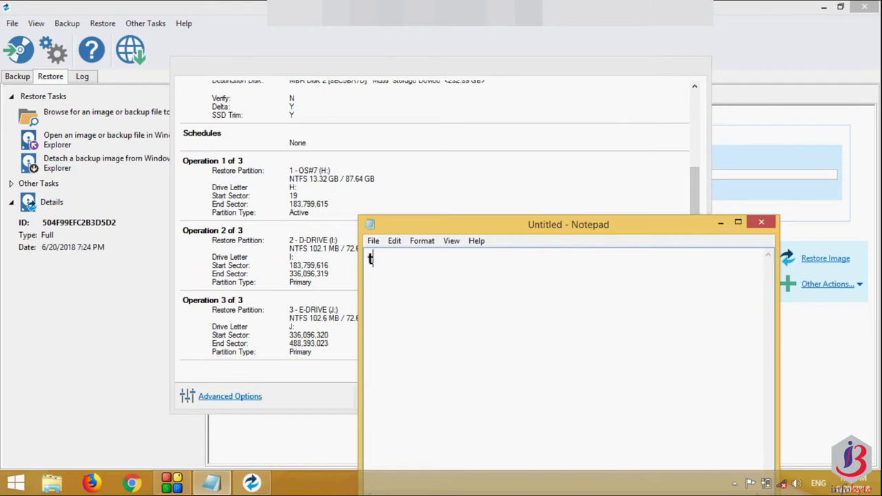
text(hen click finish)
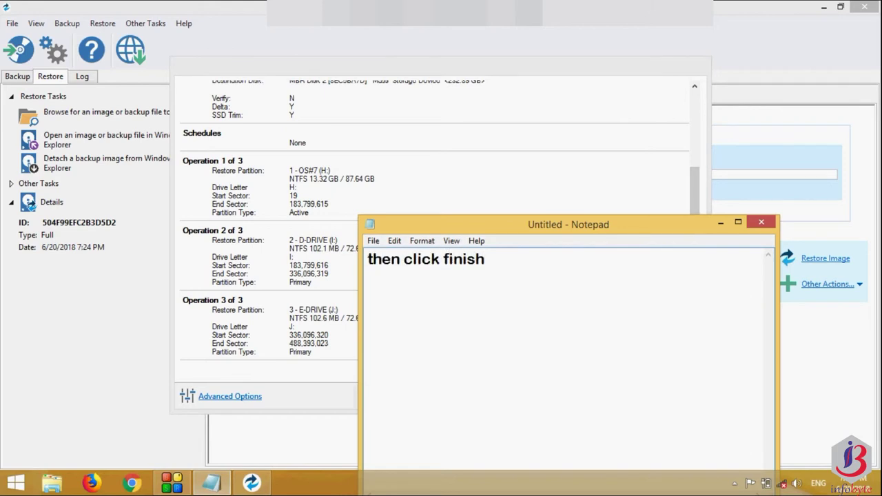
click(335, 349)
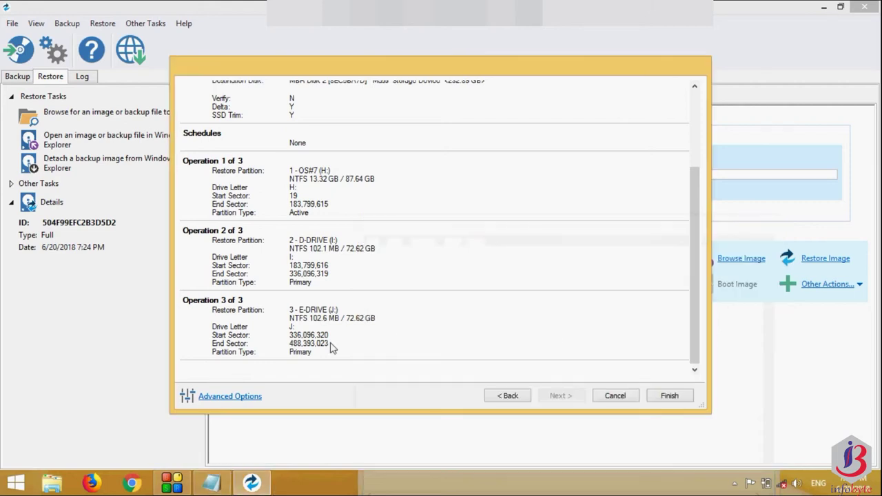
click(670, 395)
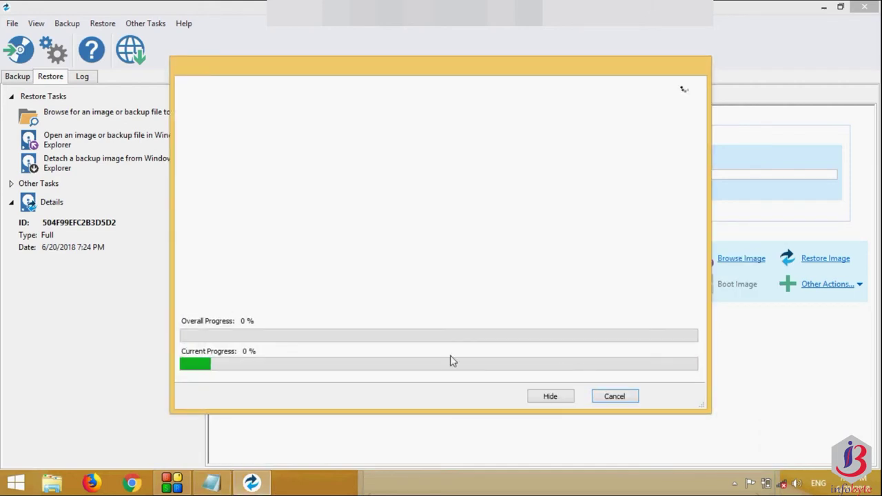
Write the note "program will start restoring image to target disk" in Notepad and confirm overwriting the target disk's volume
key(alt+Tab)
key(ctrl+a)
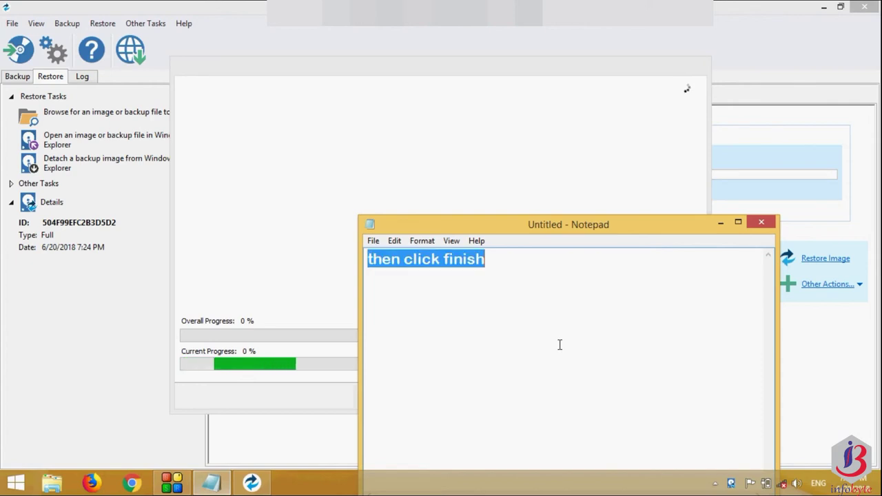
text(program will start )
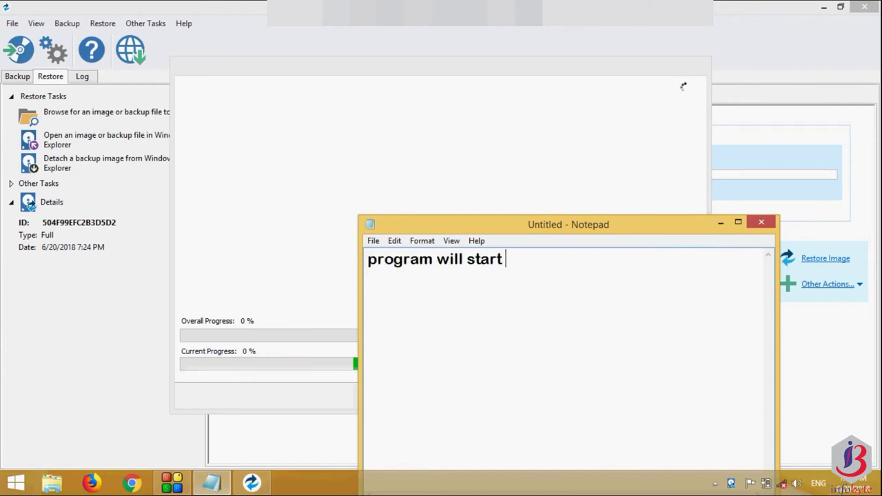
text(restor)
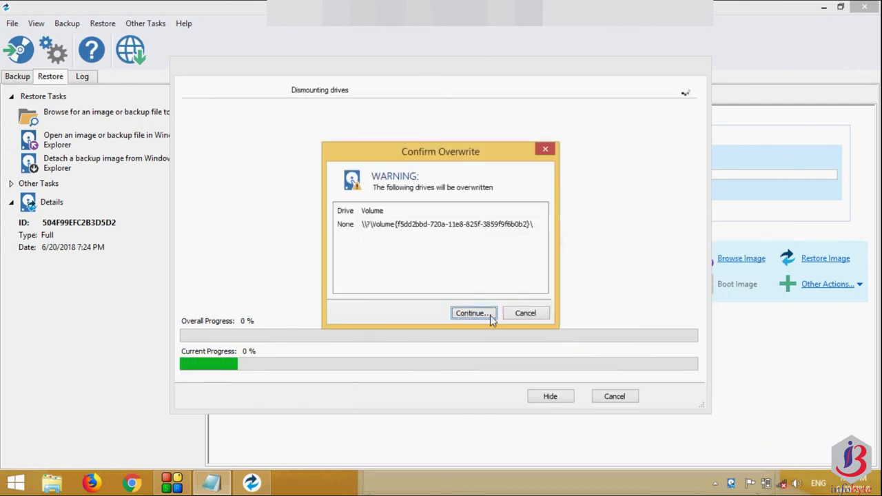
click(473, 314)
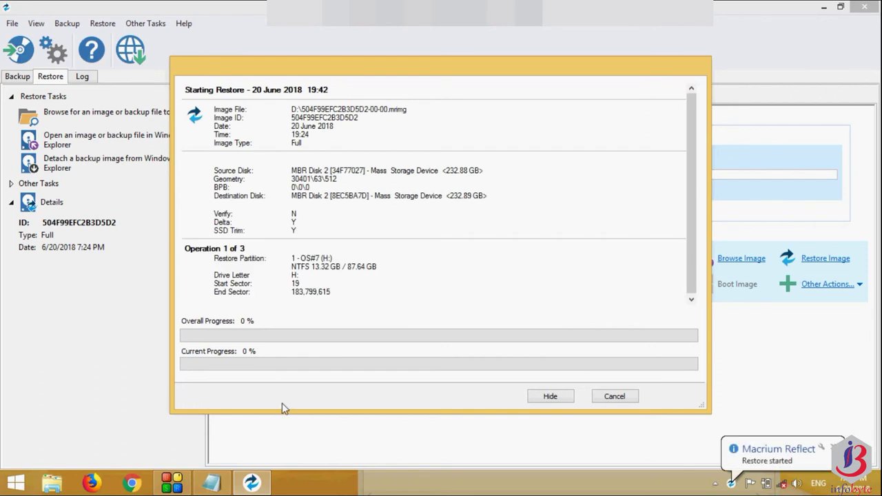
click(222, 487)
text(ing)
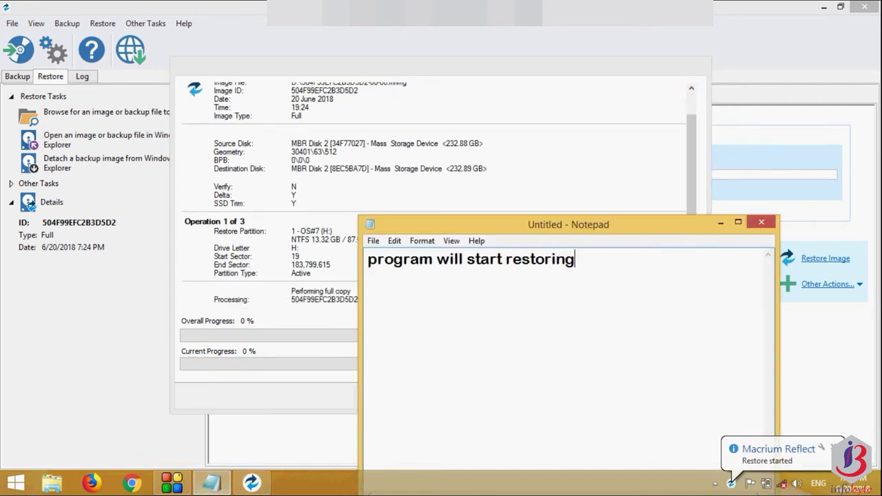
text( image to target disk)
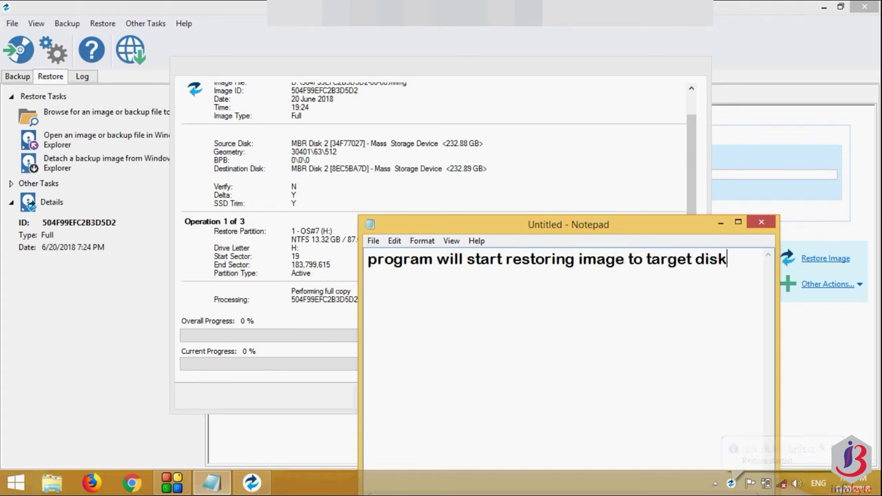
key(alt+Tab)
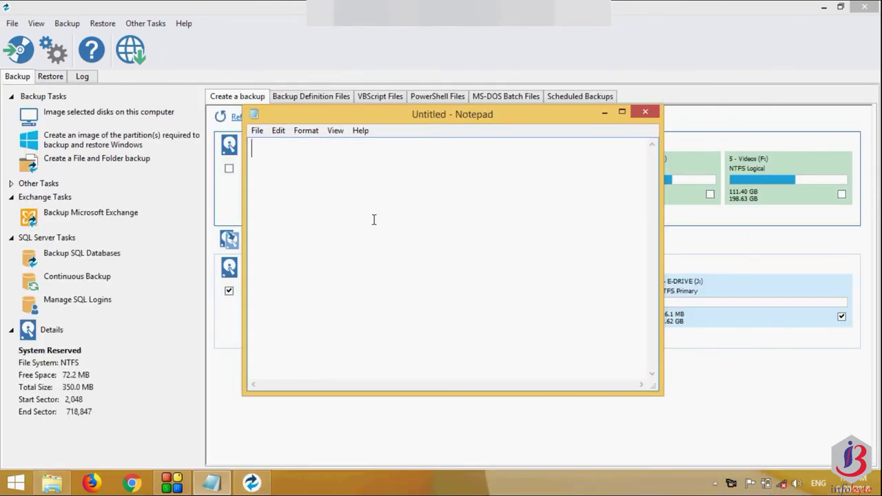
Write the note "now images restoration has been completed" in Notepad
text(now)
text( images re)
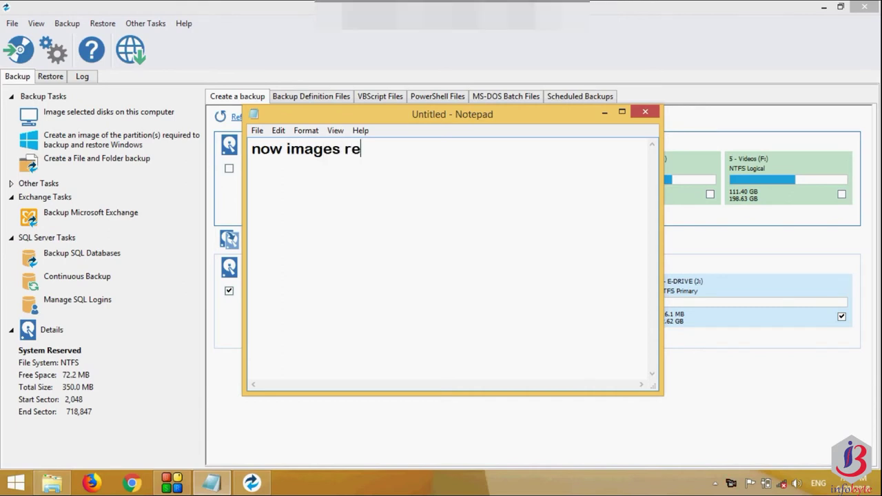
text(storatinon havs been comp)
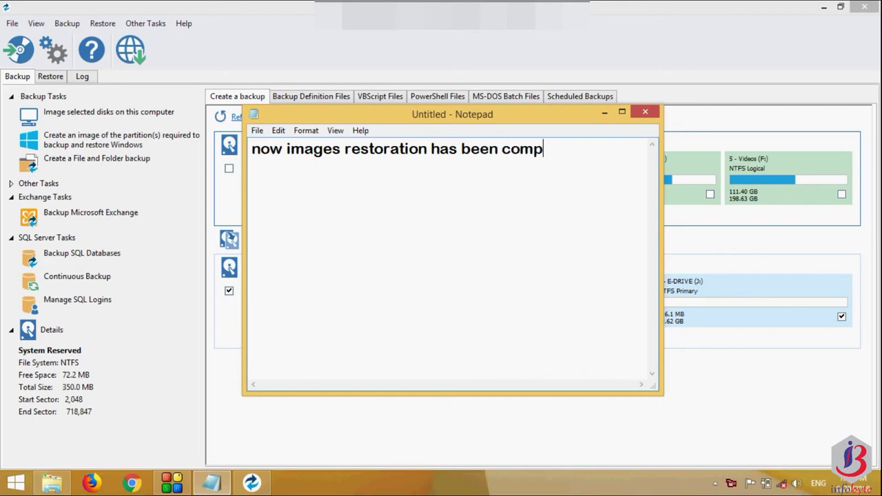
text(leted and)
key(BackSpace)
key(BackSpace)
key(BackSpace)
Clear the note and deselect MBR Disk 2 with all its partitions in Macrium Reflect
key(ctrl+a)
key(BackSpace)
click(232, 328)
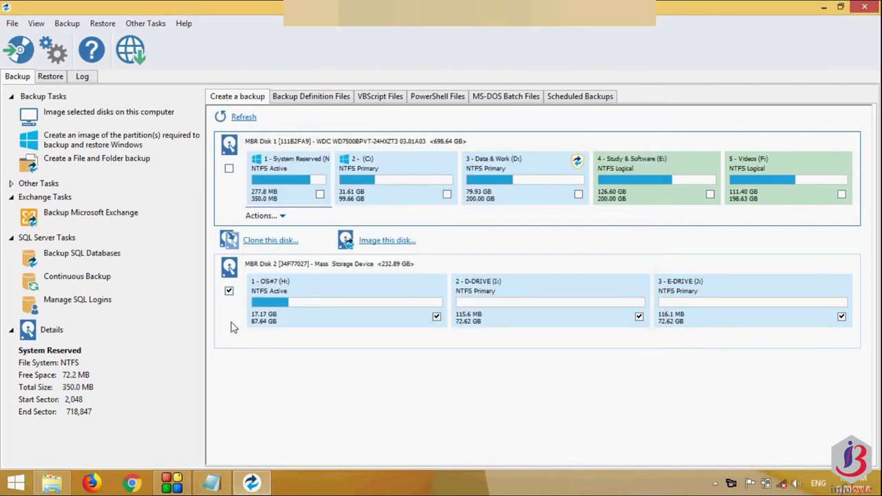
click(229, 291)
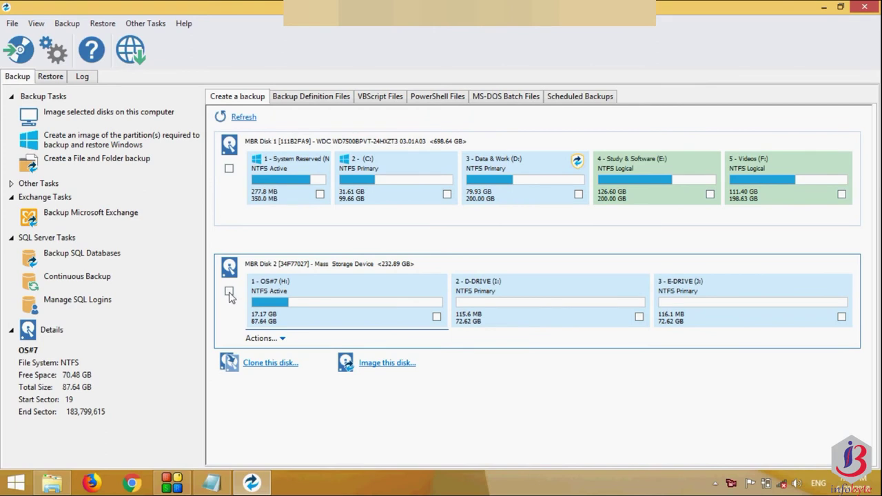
Write the note "and here we can see that the target disk contains same size of partition and same contents are there in every partition"
click(211, 483)
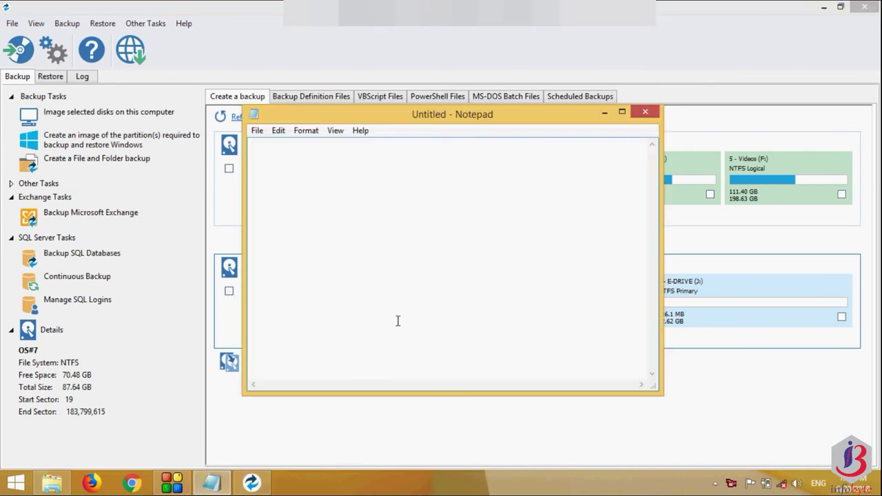
text(and here we can seeethat)
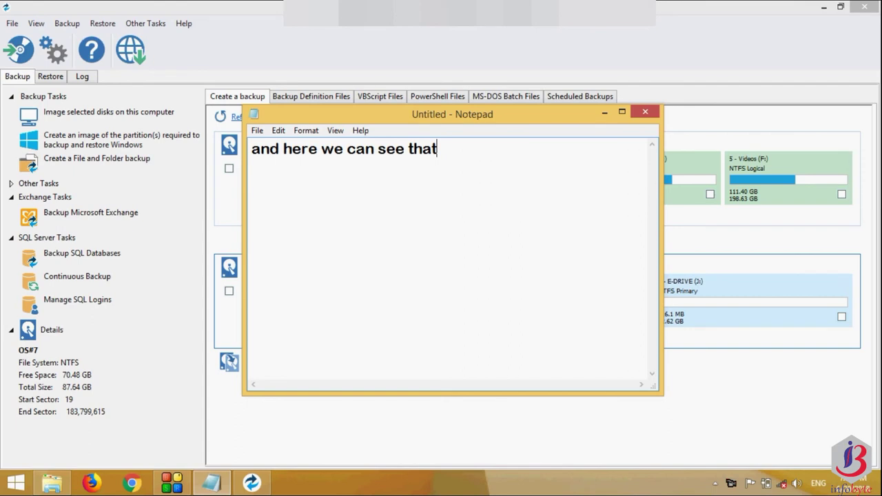
text( the target disk contaions)
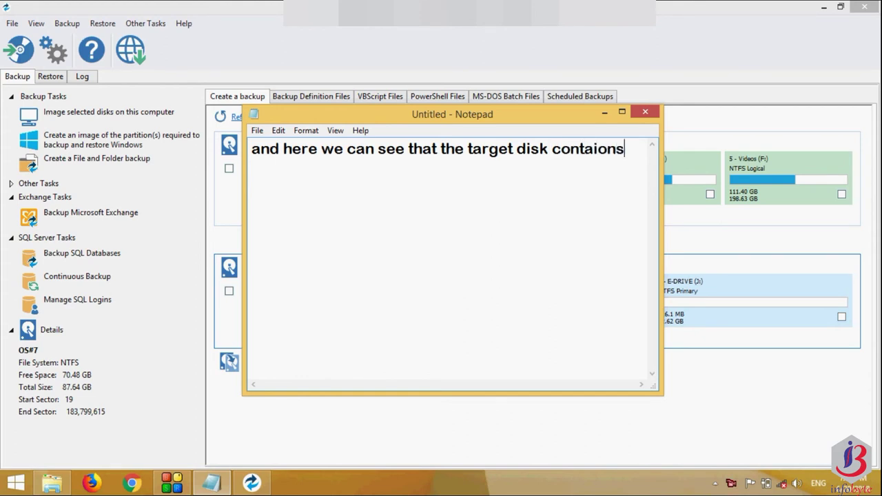
key(BackSpace)
key(BackSpace)
key(BackSpace)
key(BackSpace)
text(ns same )
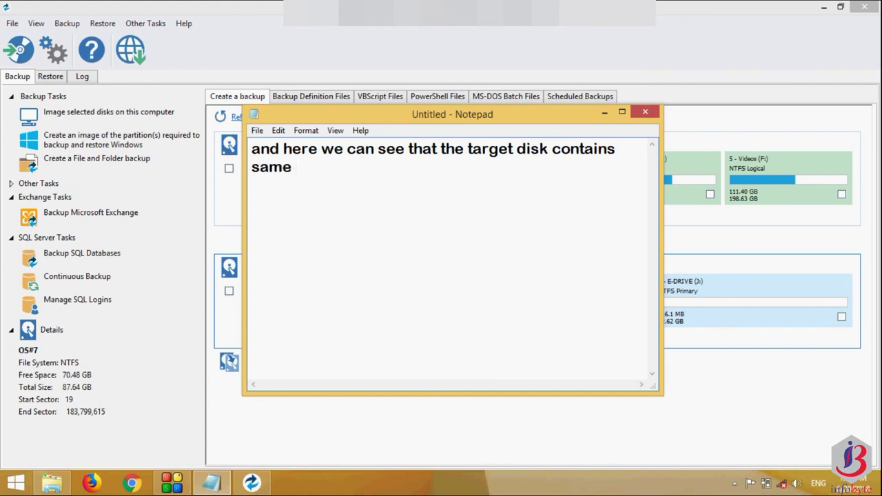
text(size of partition and )
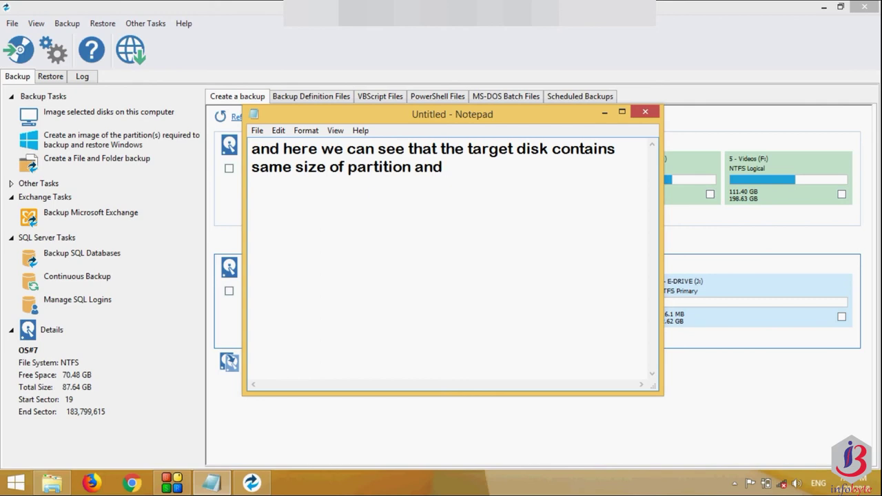
text(same con)
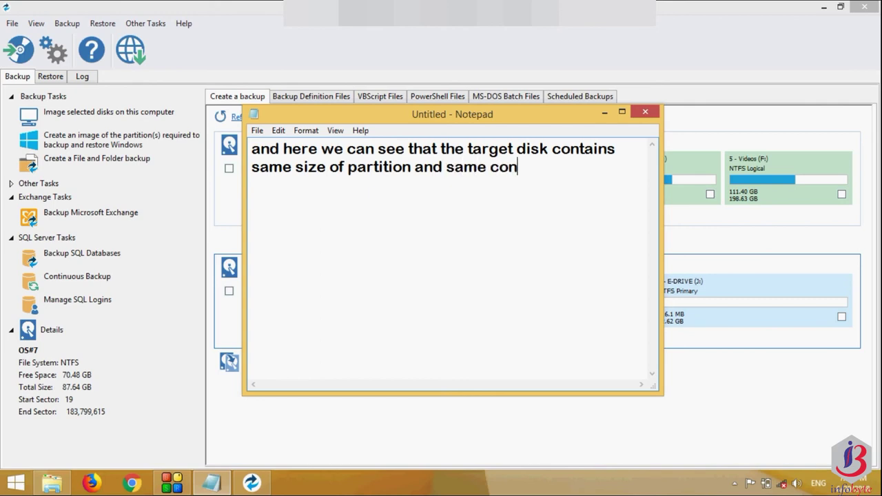
text(tents are there)
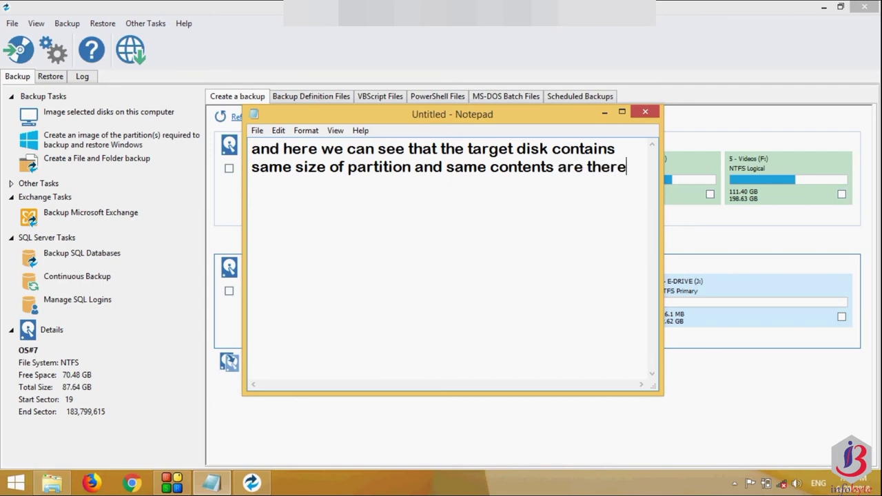
text(in every d)
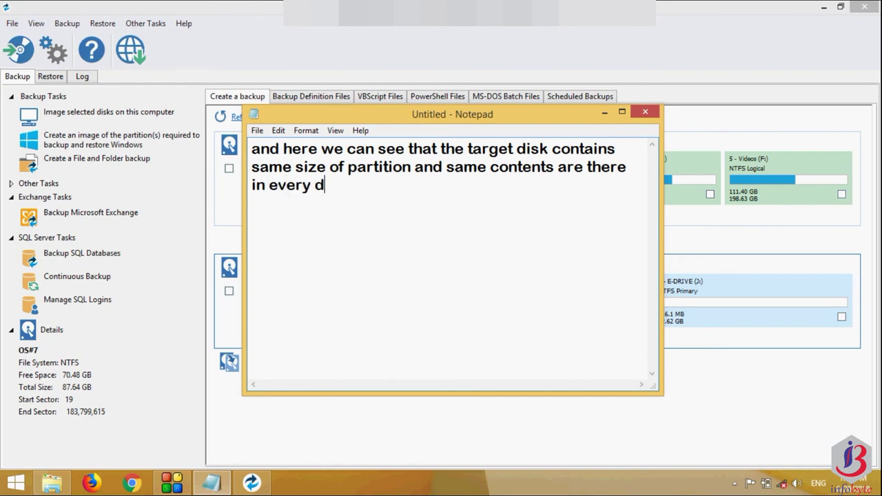
text(r)
key(BackSpace)
key(BackSpace)
text(partition)
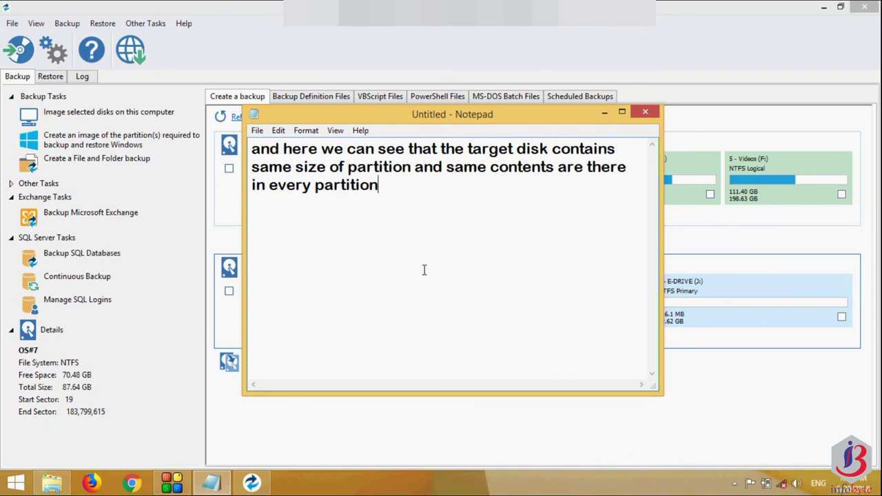
Replace the note with a closing caption thanking viewers for watching
key(ctrl+a)
text(Thanks for wath)
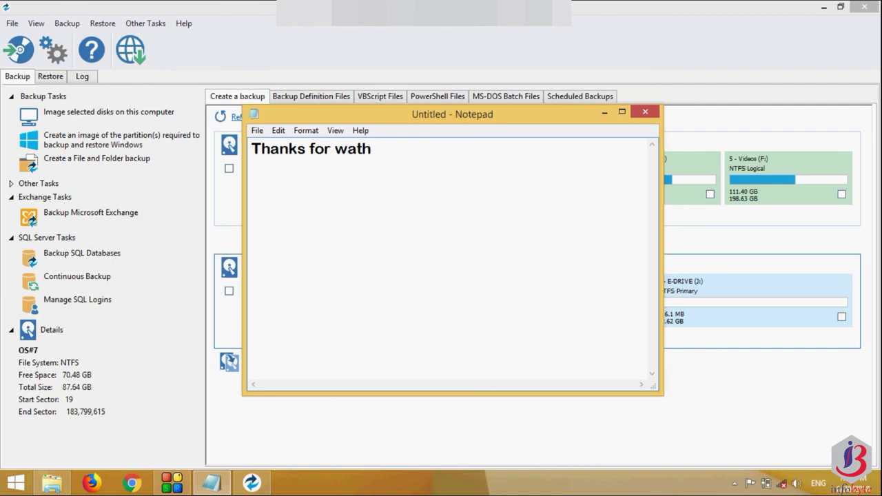
text(chi)
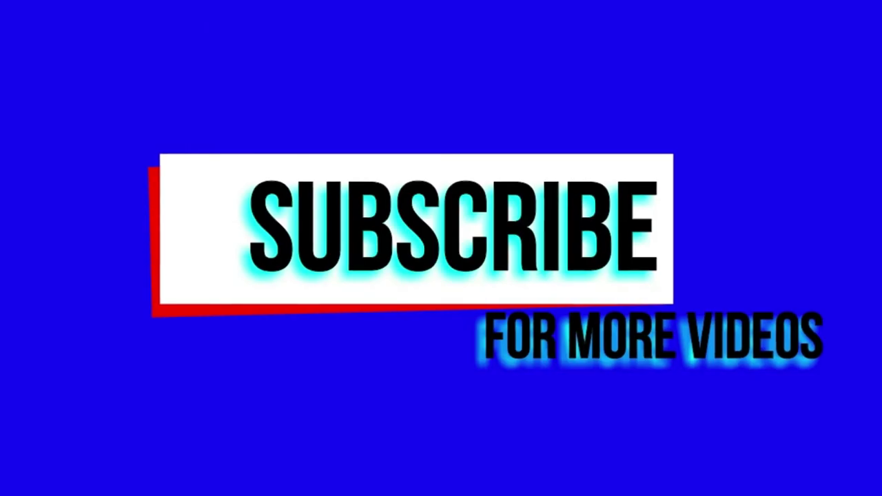